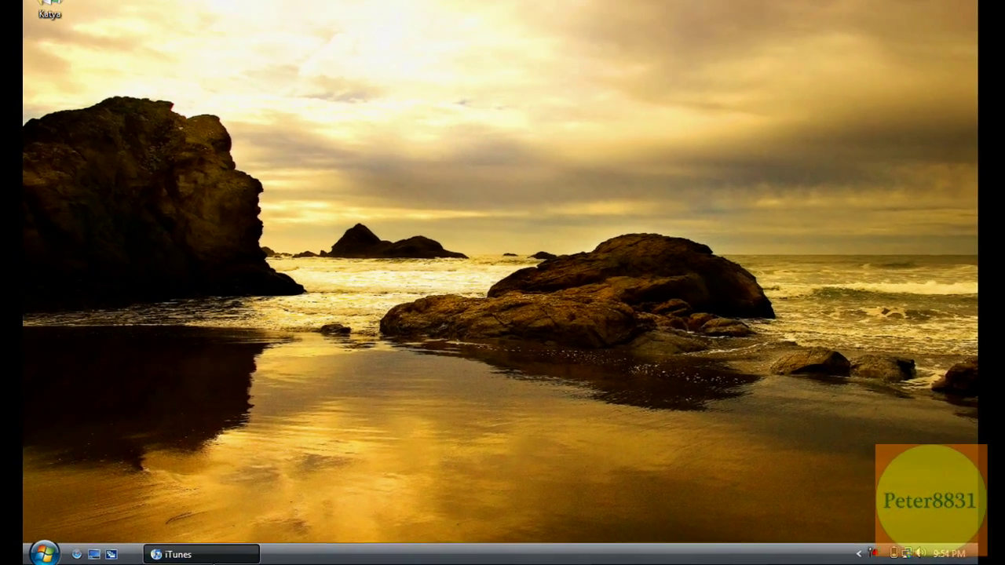
Switch to iTunes and open the editable tag information of the song Addiction.
left_click(114, 551)
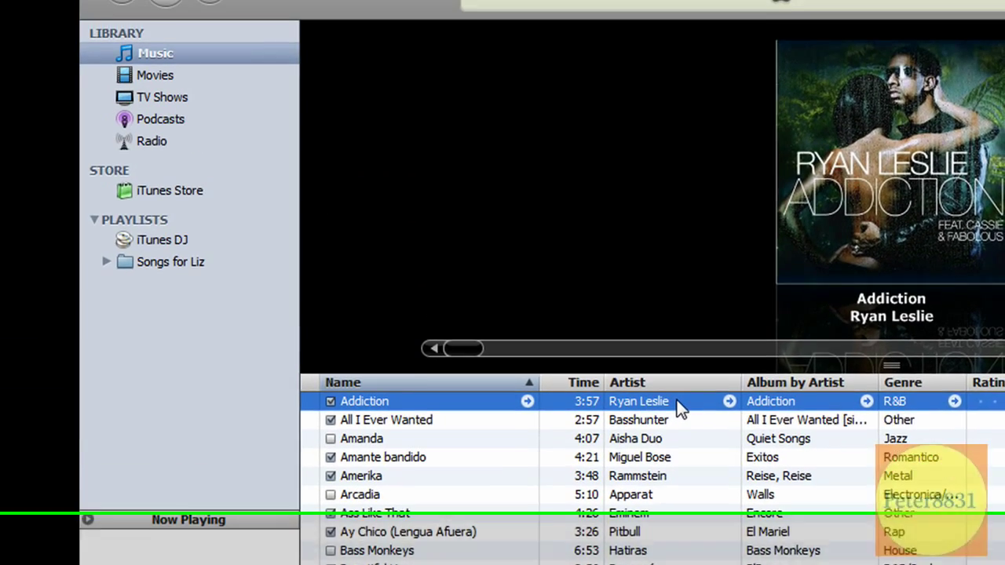
right_click(680, 148)
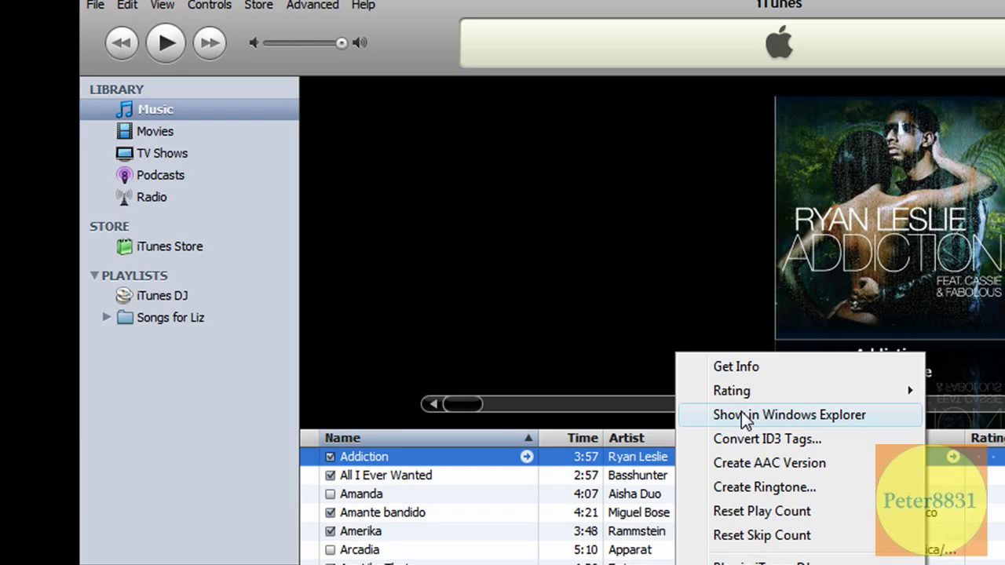
left_click(800, 366)
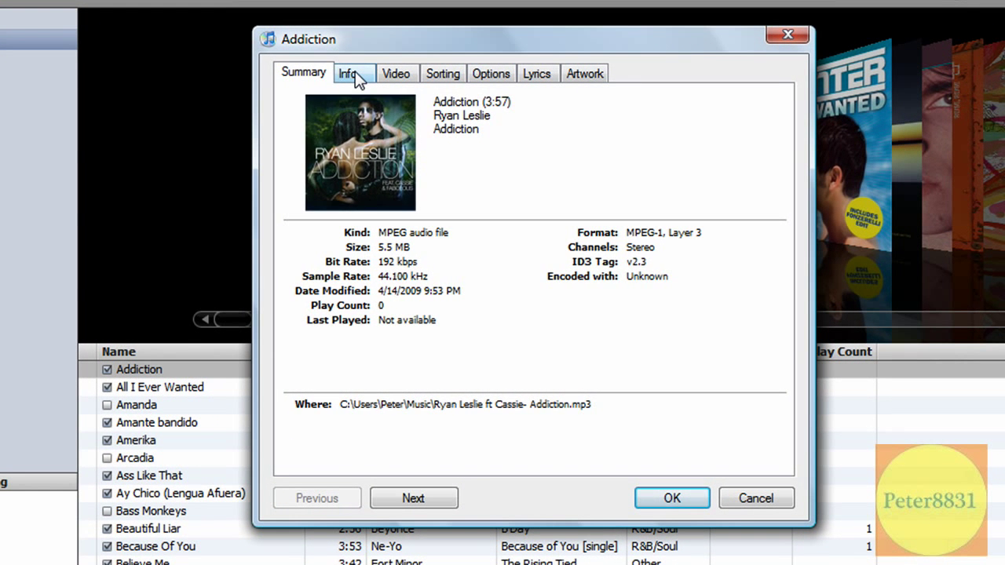
left_click(450, 117)
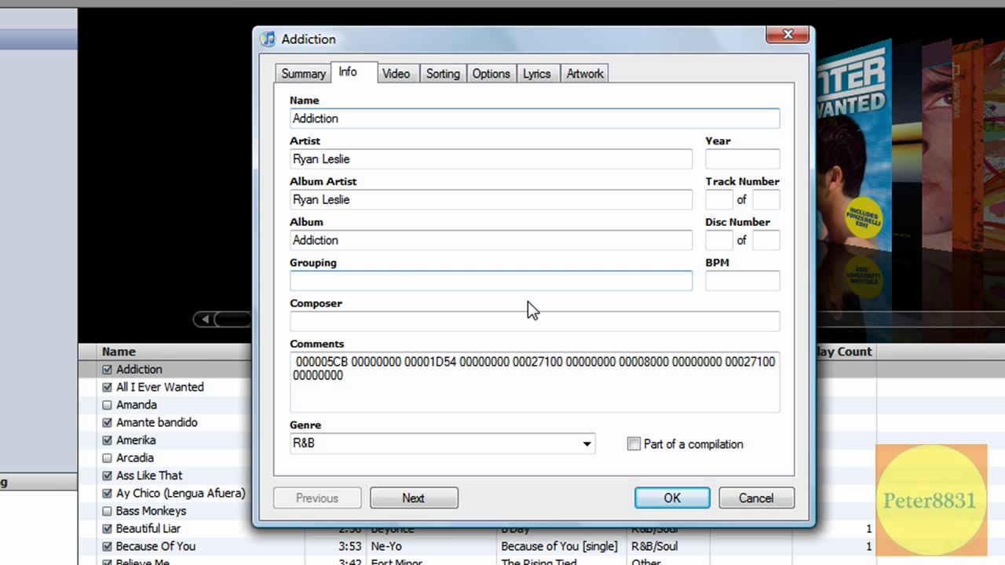
Shorten the Album Artist of the song Addiction to "Ryan" and save the song information.
left_click(430, 203)
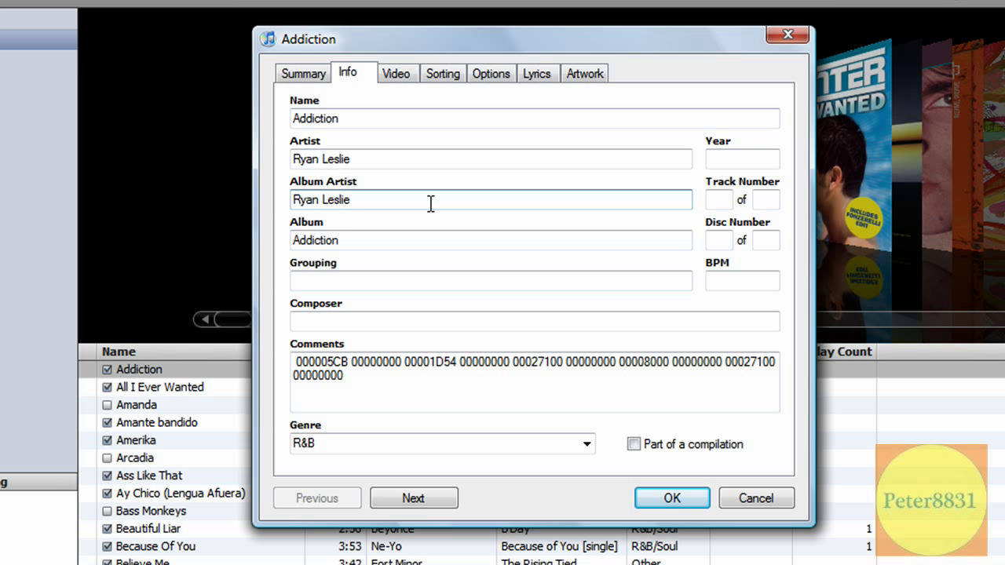
key("BackSpace")
key("BackSpace")
key("BackSpace")
key("BackSpace")
key("BackSpace")
key("BackSpace")
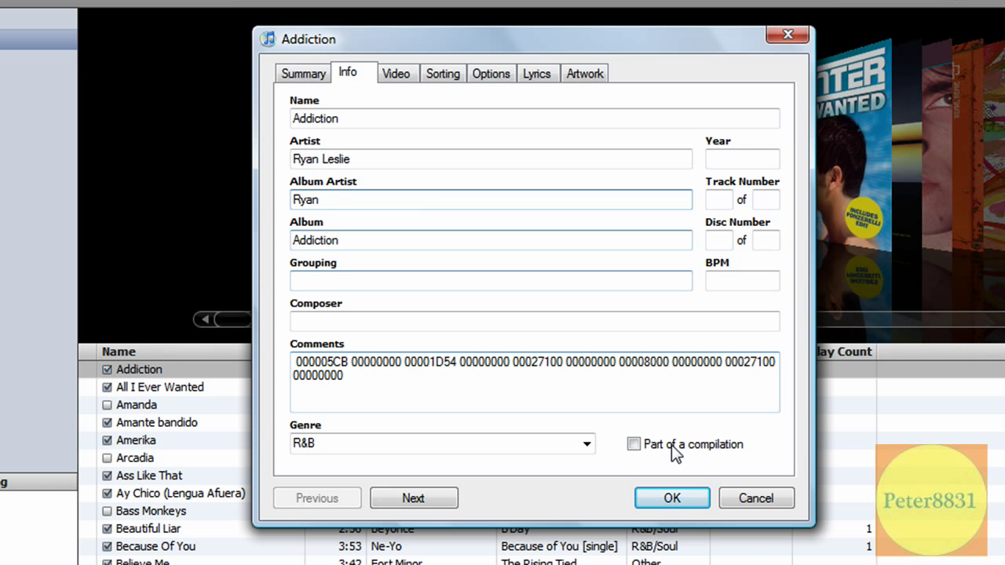
left_click(673, 496)
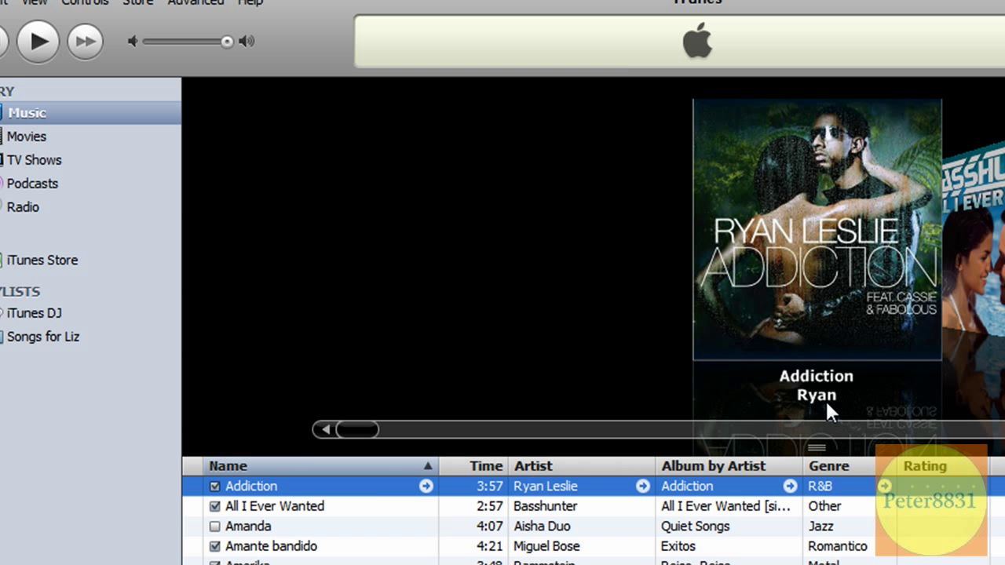
Show the song Addiction in Windows Explorer and open the detailed properties of its MP3 file.
right_click(728, 492)
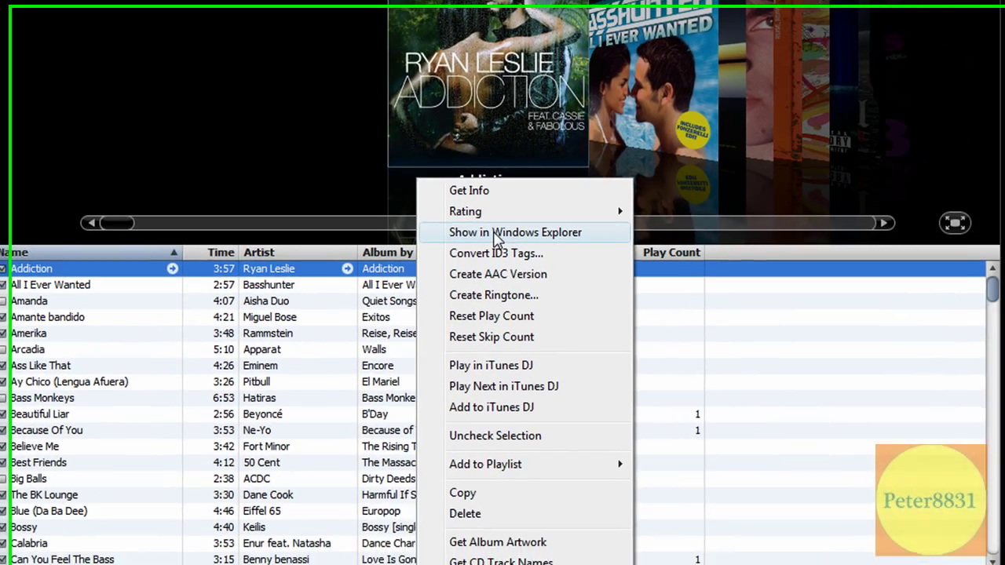
left_click(494, 233)
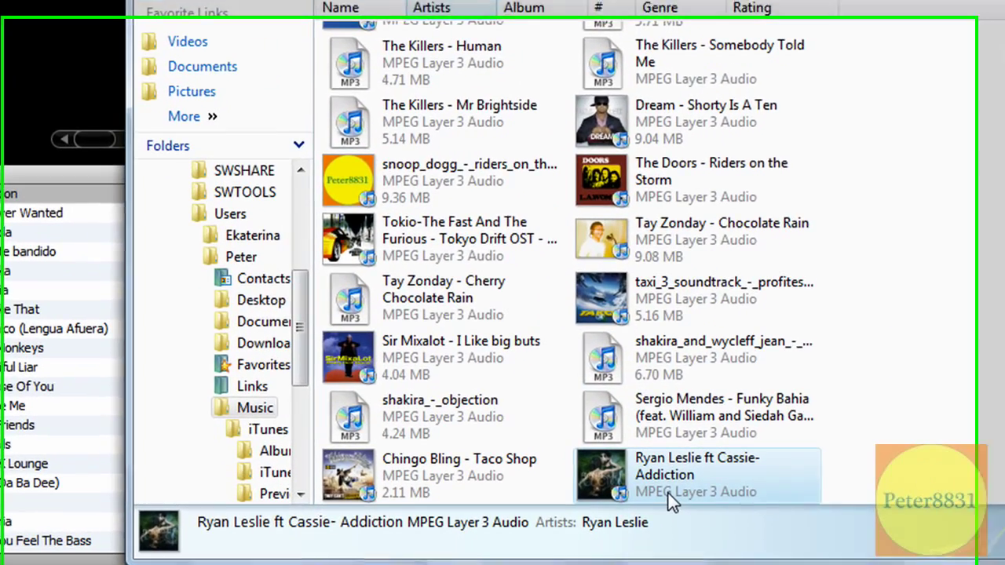
mouse_move(668, 494)
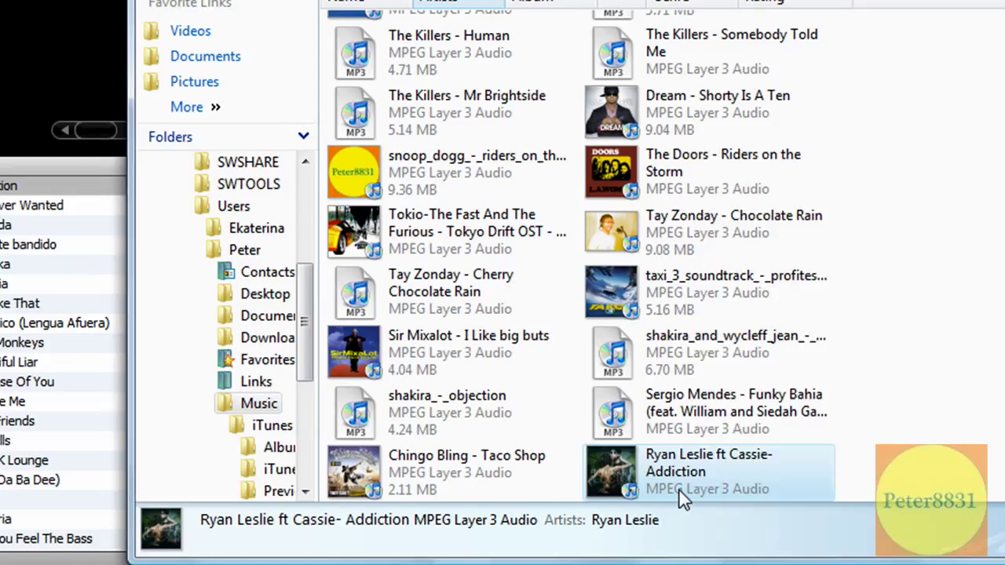
right_click(693, 491)
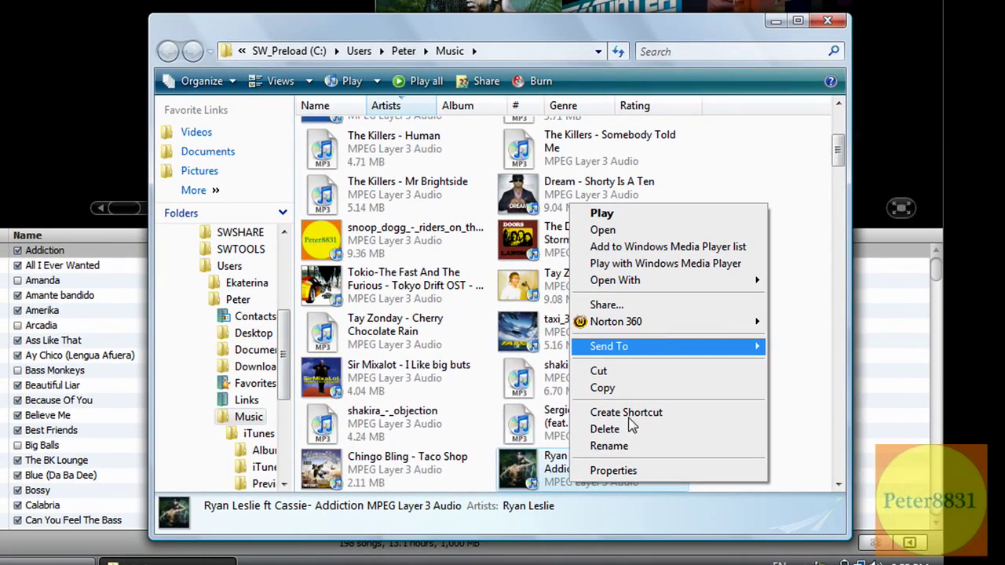
left_click(620, 470)
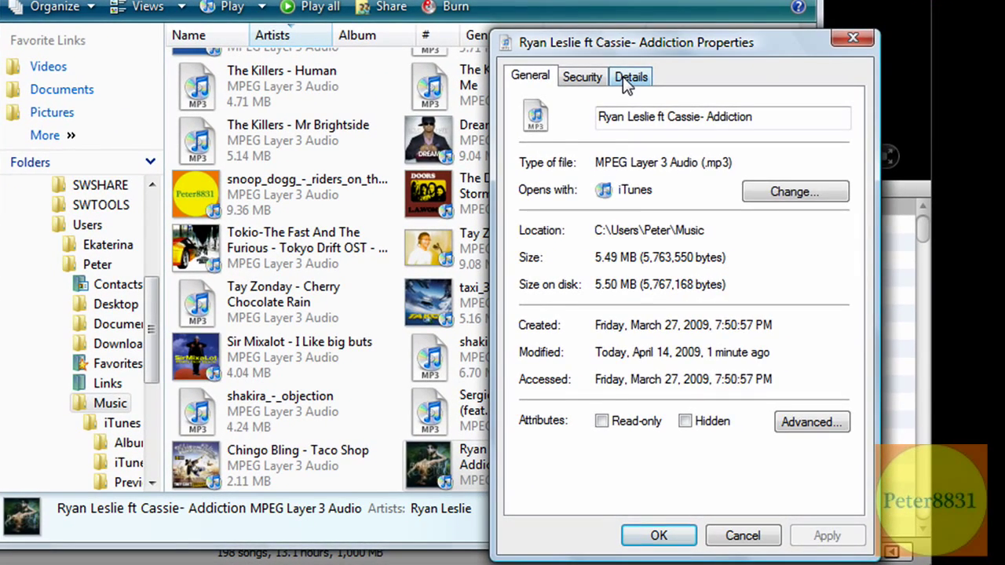
left_click(637, 91)
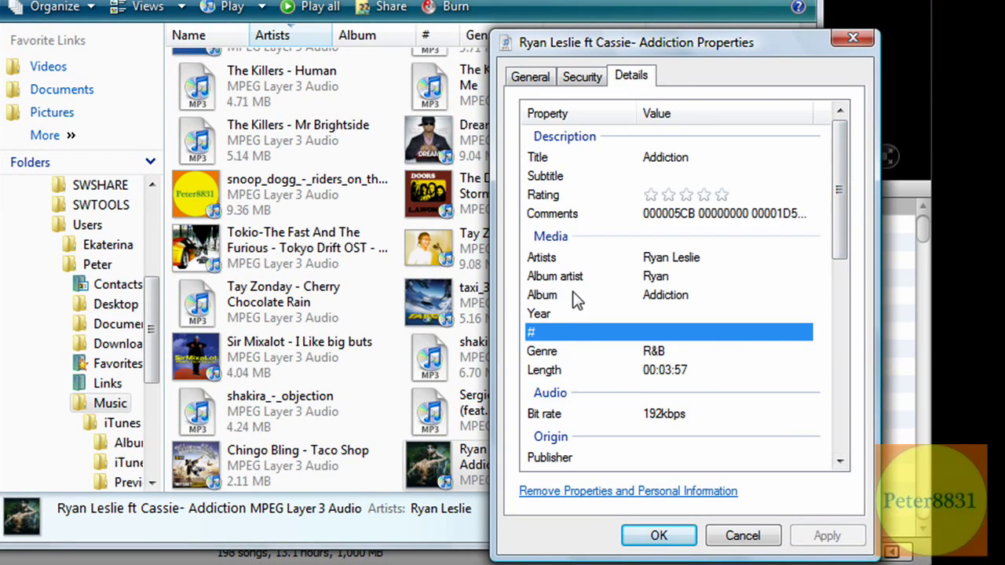
Set the file's Album artist property to "Ryan Leslie", save it and close the Music folder window.
left_click(685, 279)
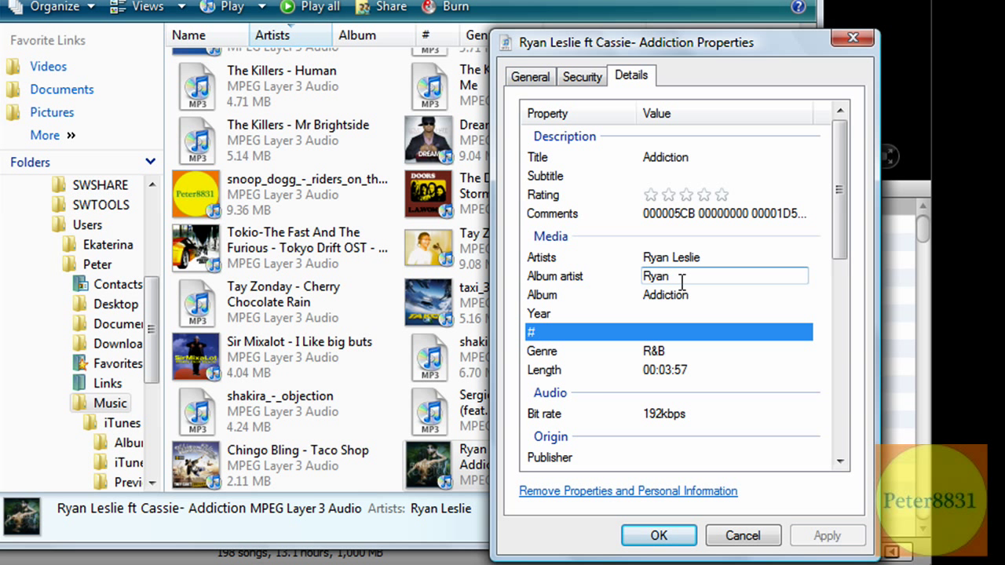
double_click(681, 281)
type("Ryan Leslie")
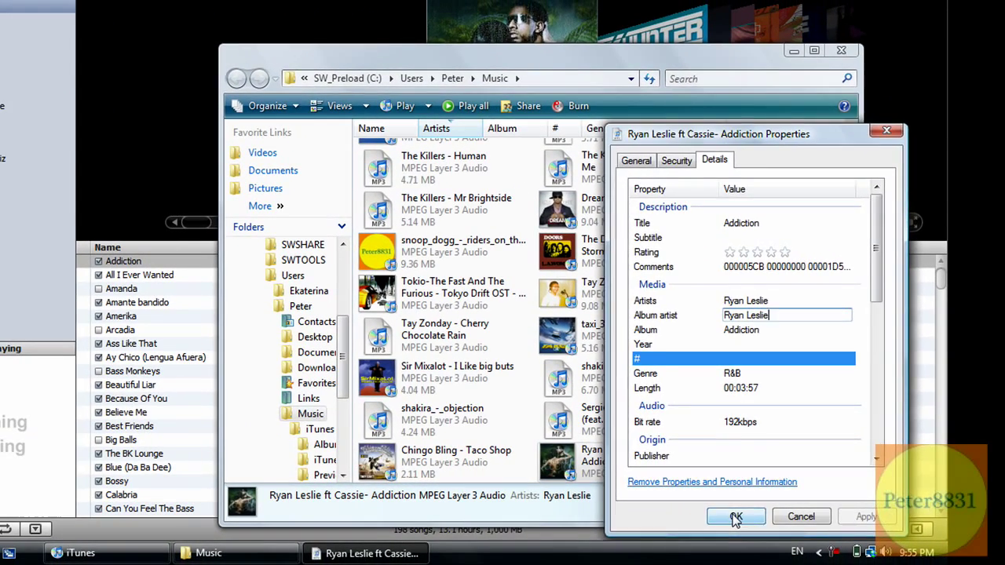
left_click(659, 536)
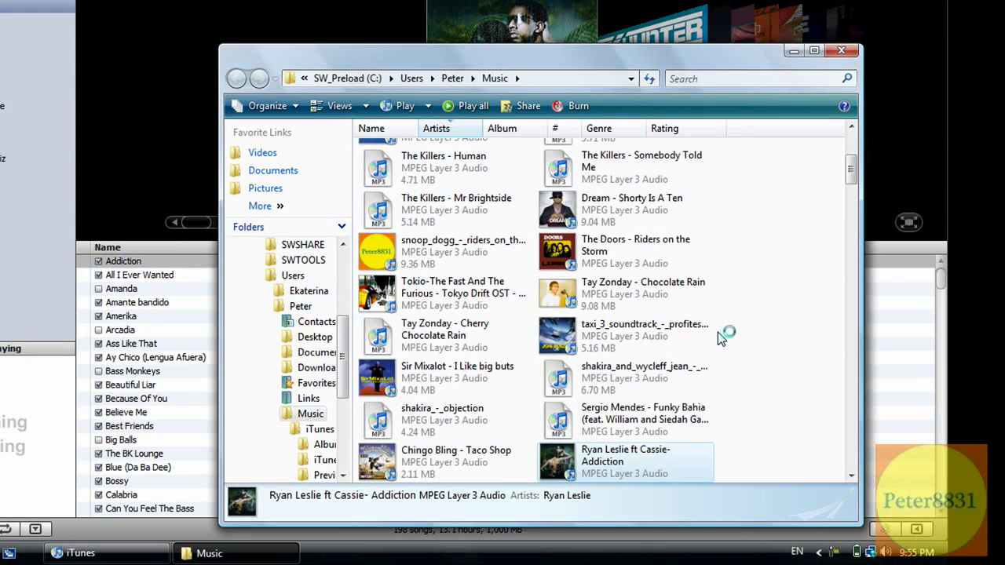
mouse_move(637, 437)
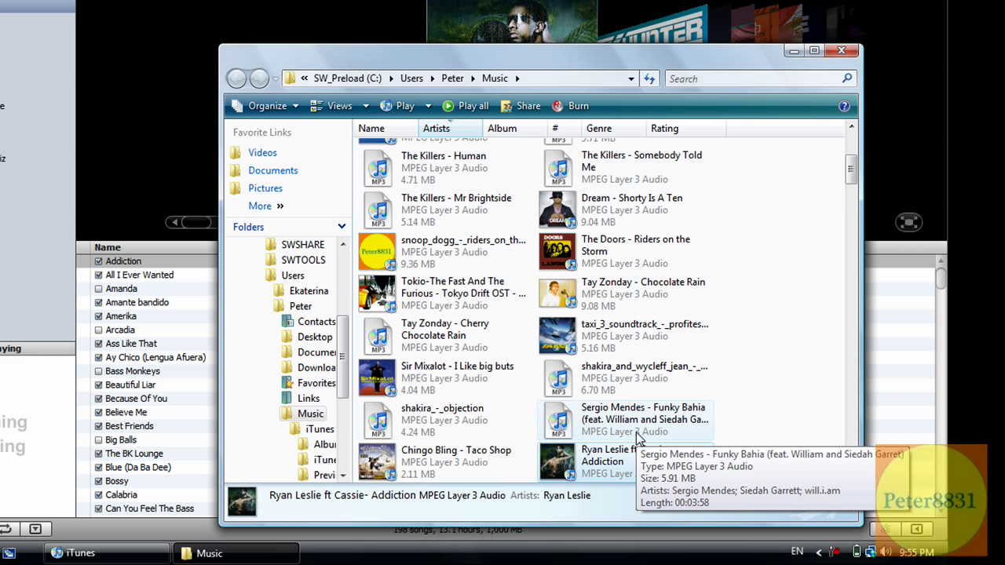
left_click(852, 54)
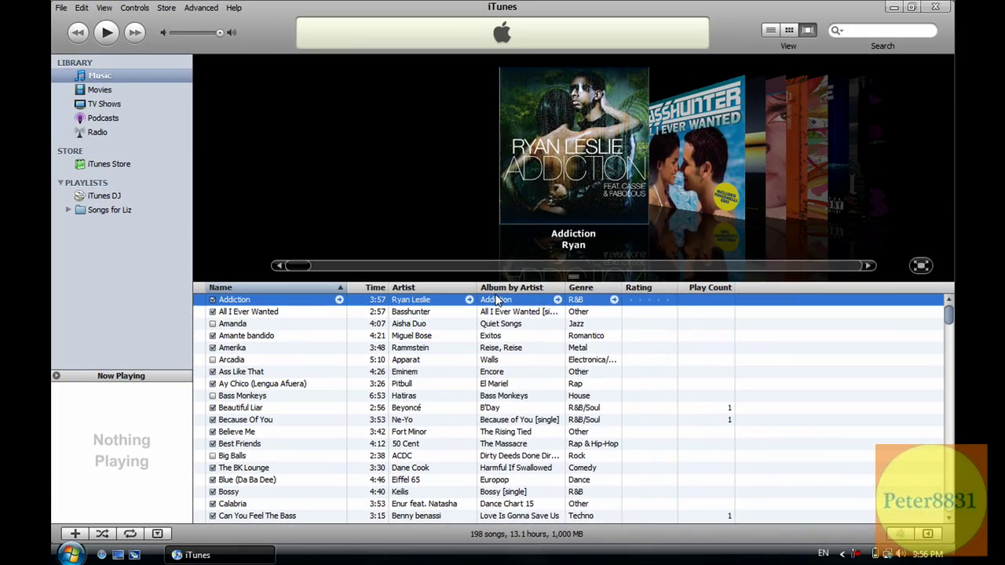
Check the Album Artist tag in the song information of Addiction in iTunes, then accept the dialog.
right_click(423, 261)
mouse_move(462, 212)
left_click(534, 241)
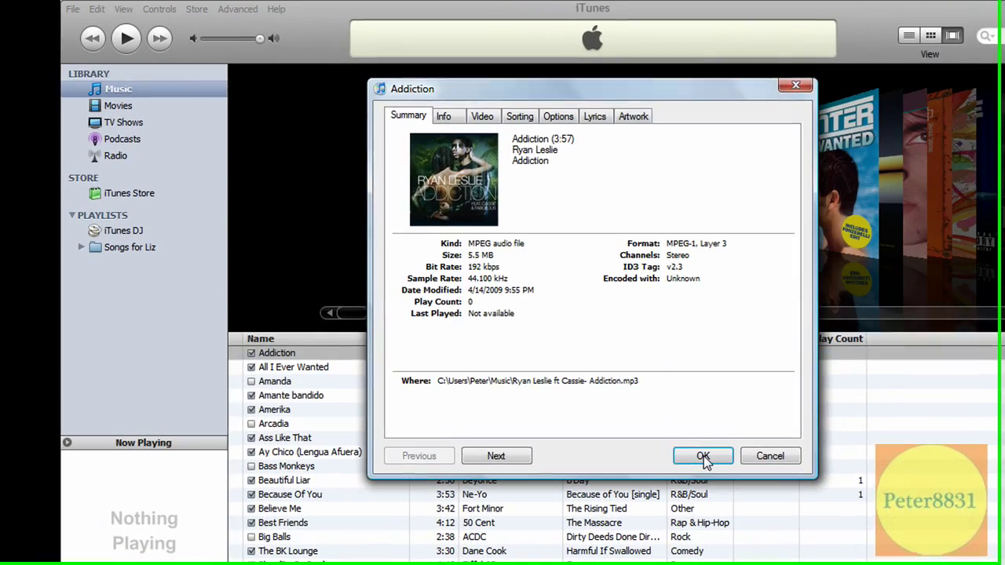
left_click(443, 116)
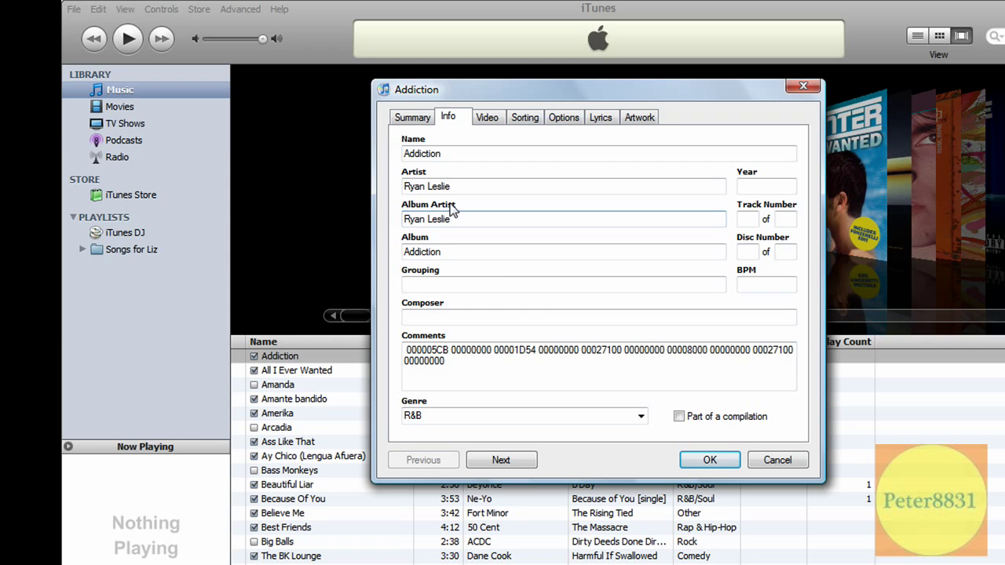
left_click(711, 461)
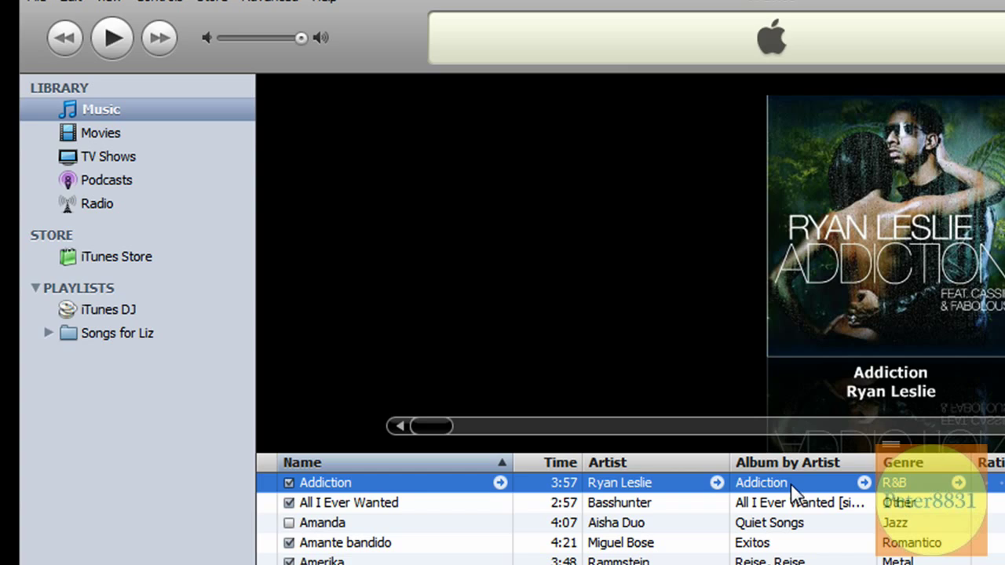
Show the song Addiction in Windows Explorer and delete the file "Ryan Leslie ft Cassie- Addiction".
right_click(791, 487)
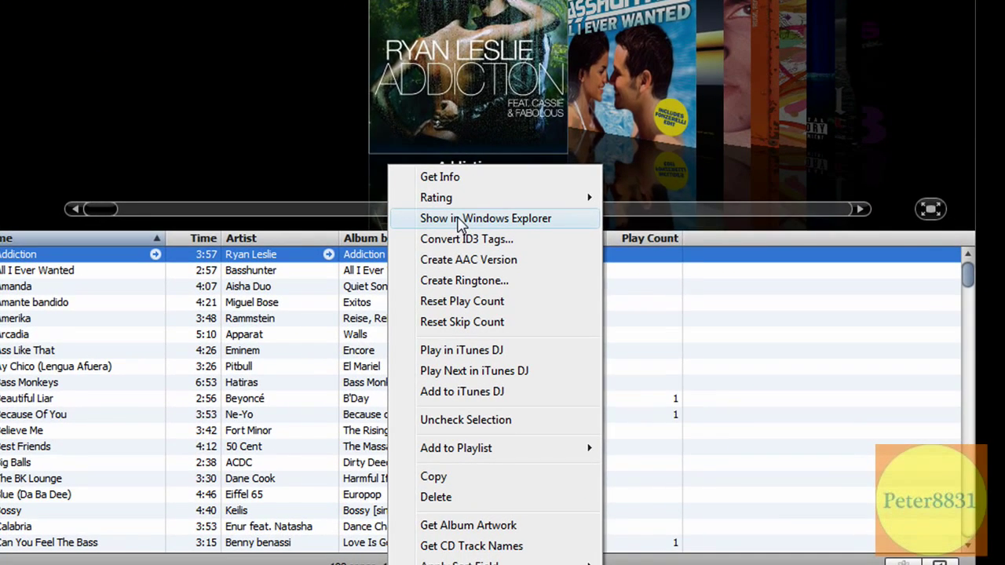
left_click(463, 220)
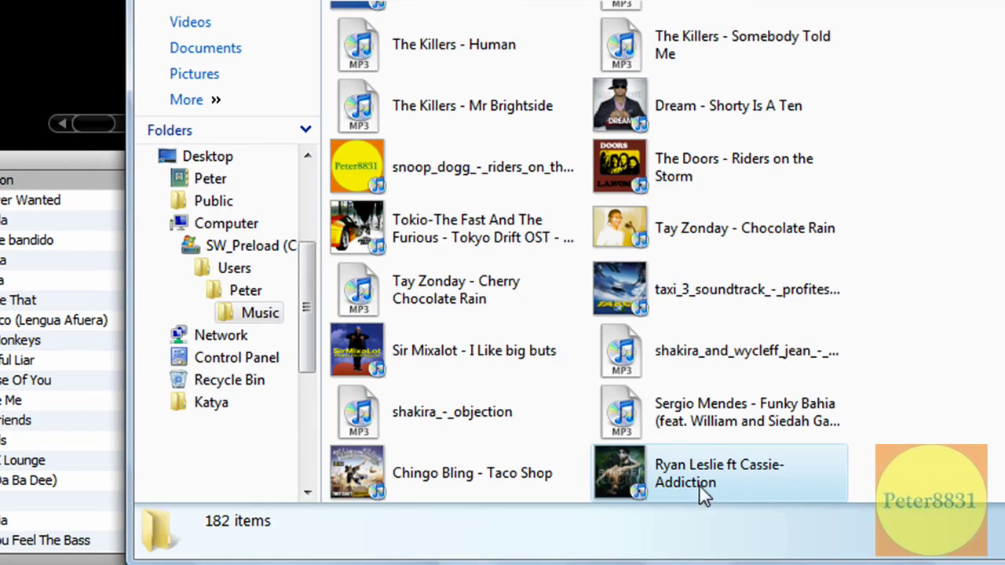
right_click(685, 489)
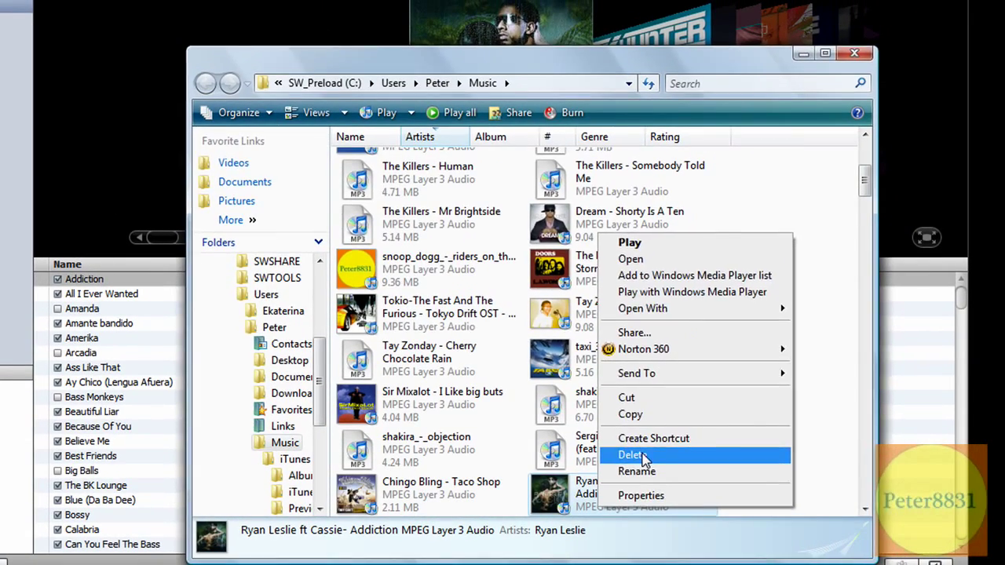
left_click(630, 455)
left_click(482, 324)
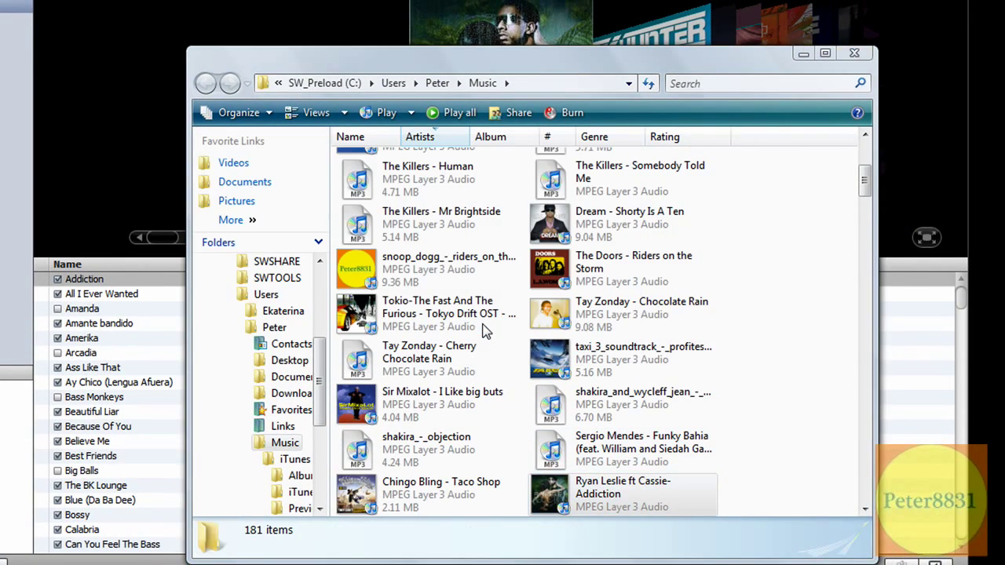
Return to iTunes, try to play the song Addiction and decline to locate its original file.
left_click(805, 54)
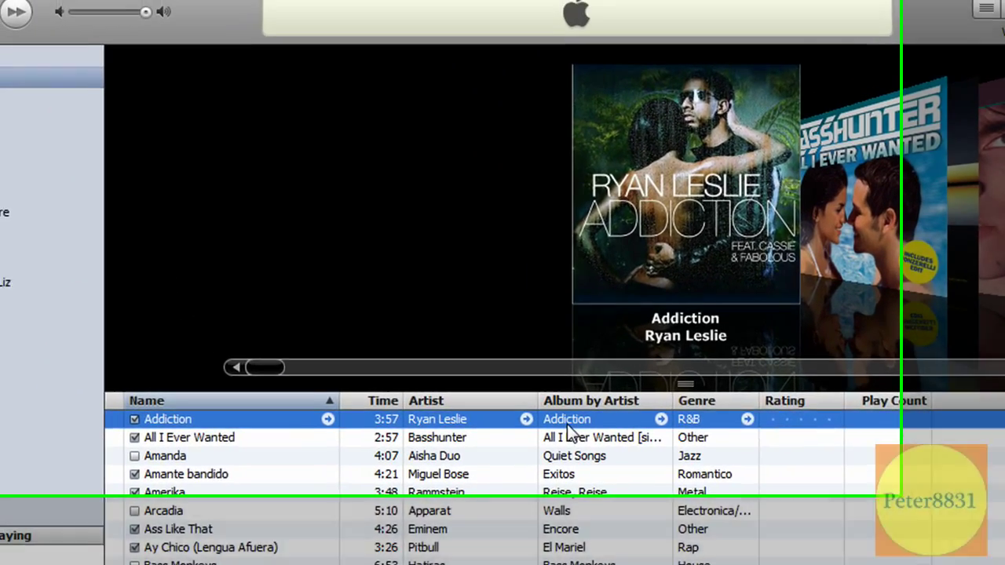
double_click(567, 421)
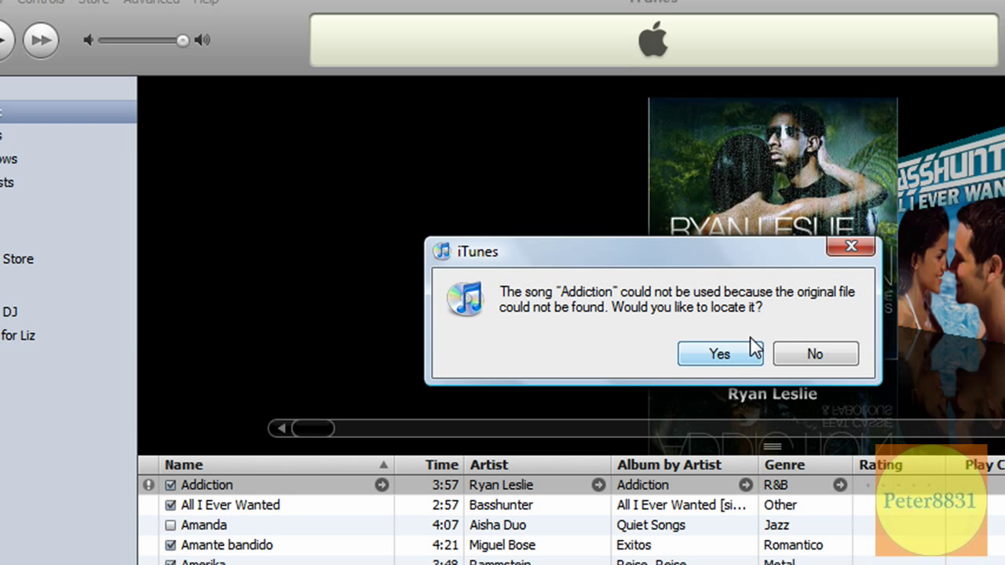
left_click(797, 351)
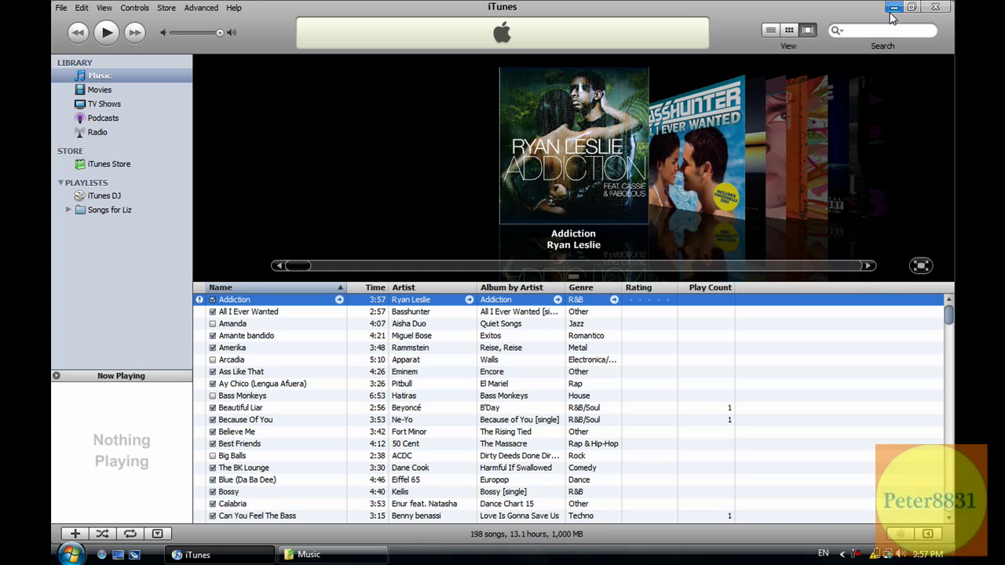
Minimize iTunes and open the Recycle Bin from the desktop dock.
left_click(893, 8)
mouse_move(769, 7)
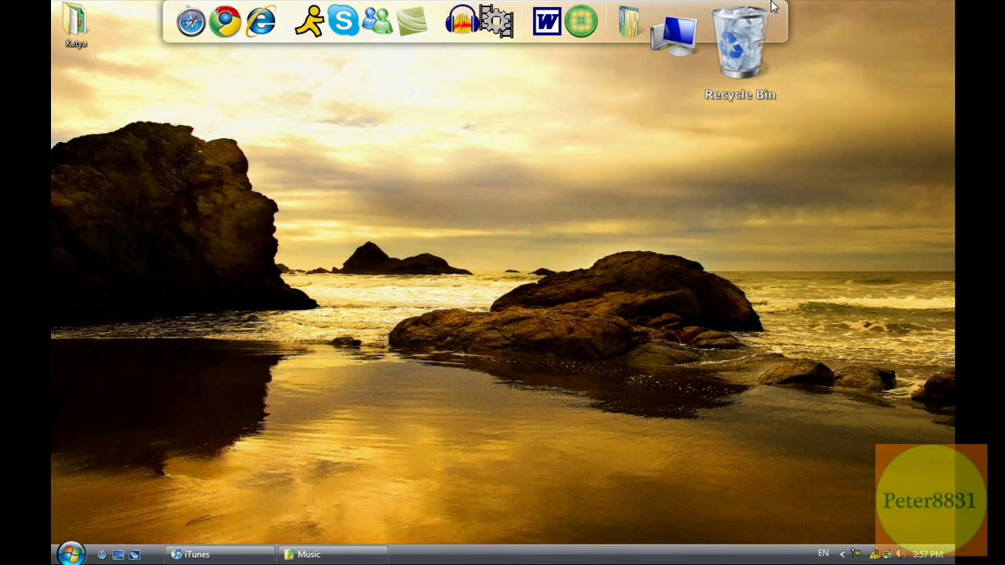
right_click(681, 11)
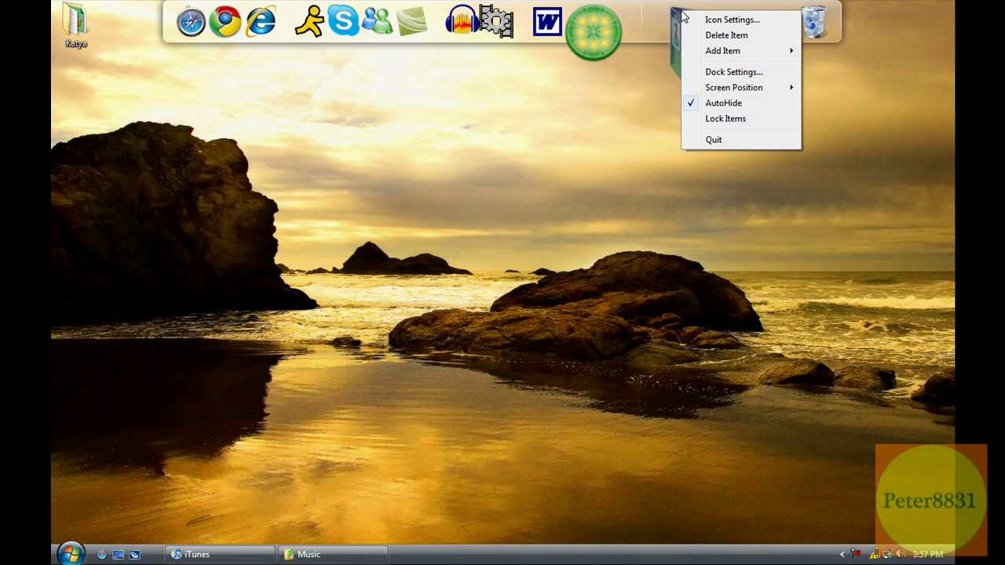
right_click(806, 29)
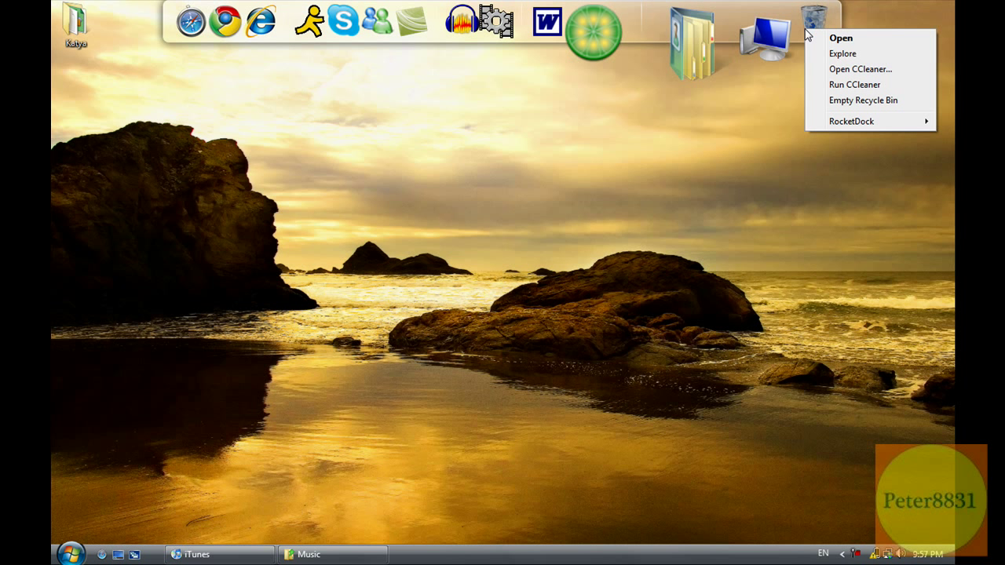
left_click(836, 71)
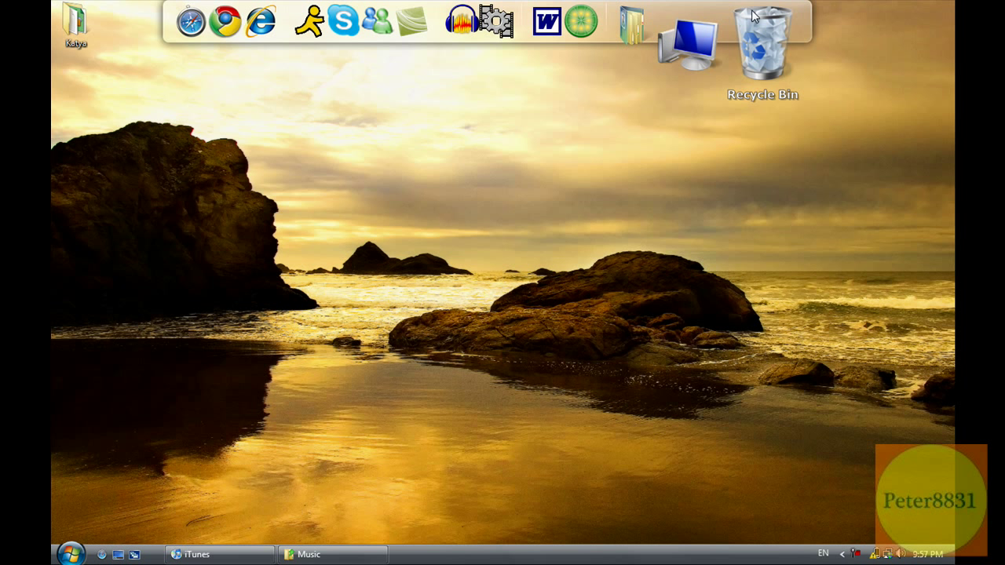
right_click(752, 16)
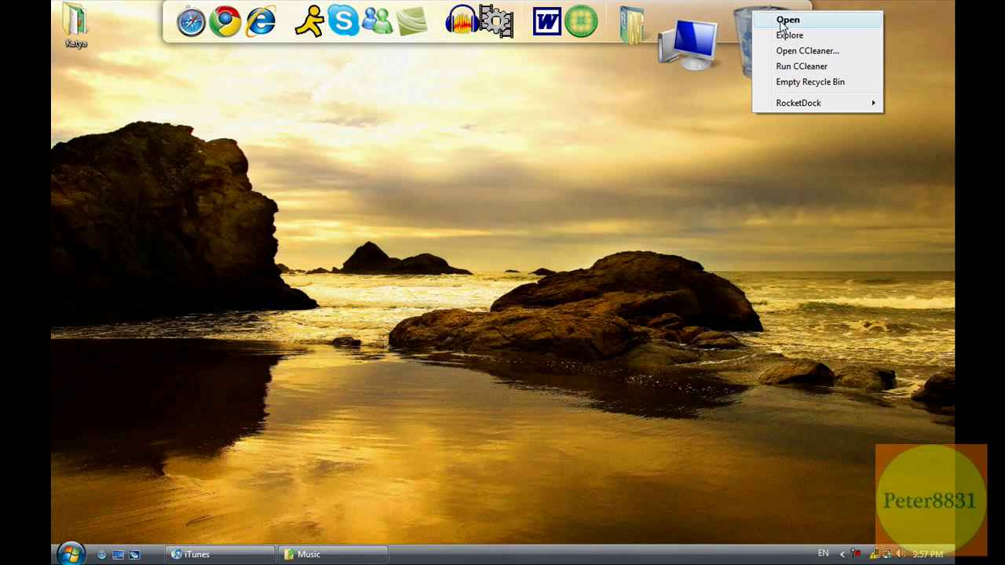
left_click(782, 20)
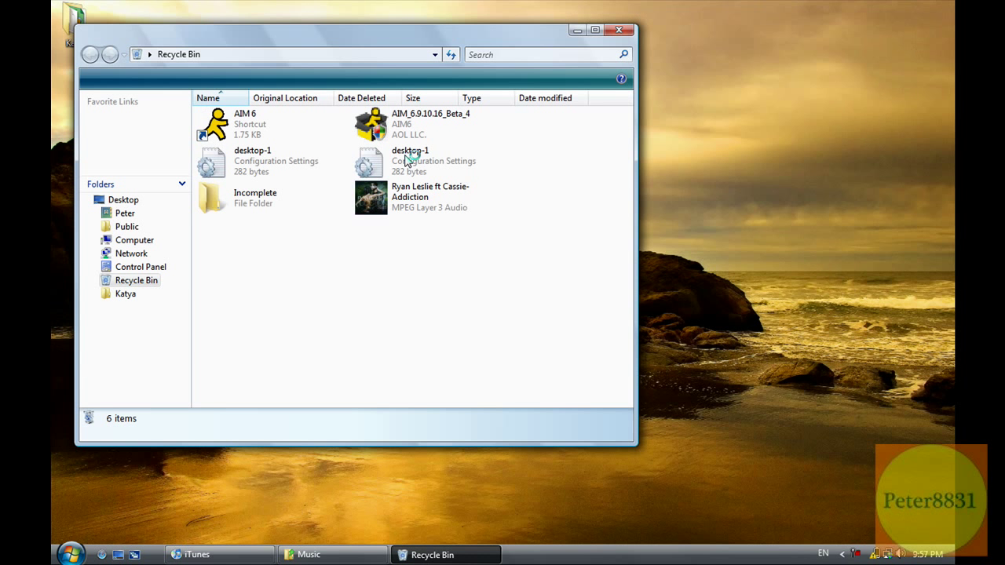
Restore the deleted song "Ryan Leslie ft Cassie- Addiction" from the Recycle Bin and close its window.
right_click(395, 195)
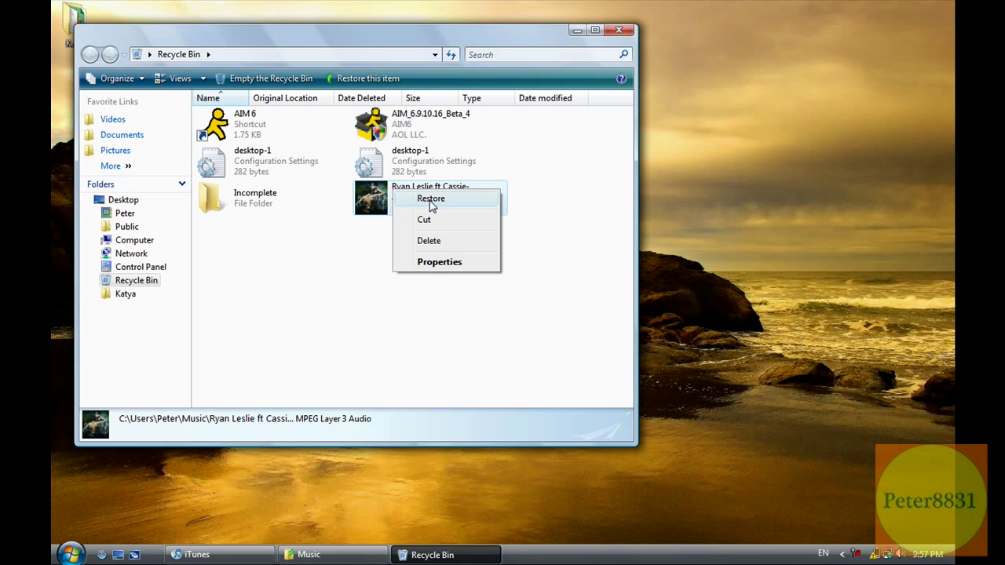
left_click(431, 201)
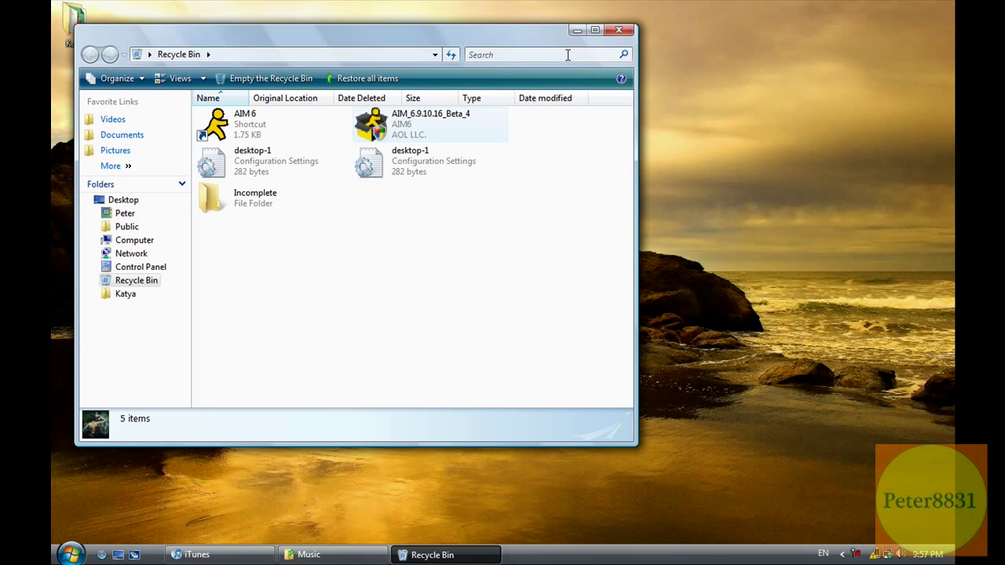
left_click(621, 32)
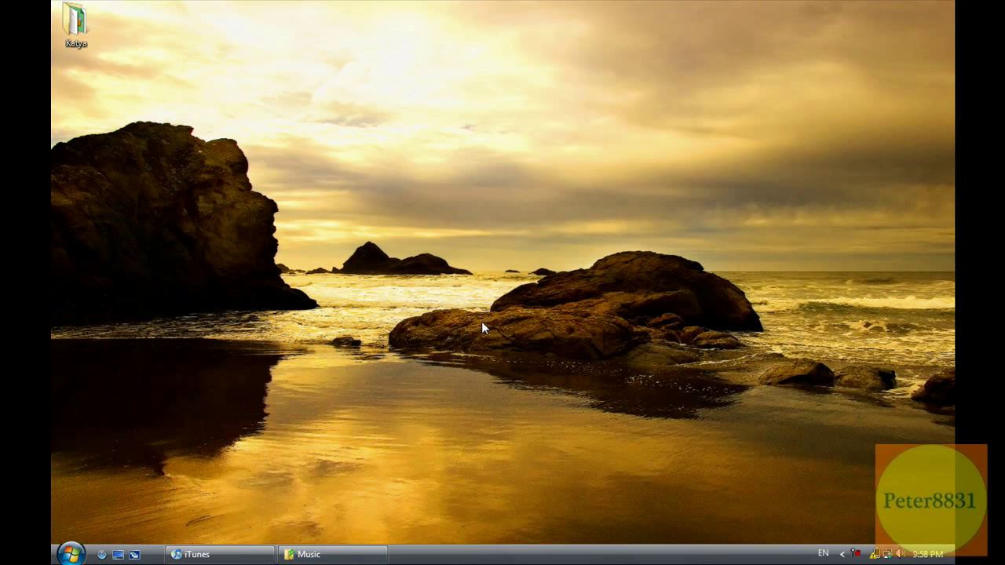
Switch to the Safari browser and search Google for "itunes library updater".
left_click(243, 6)
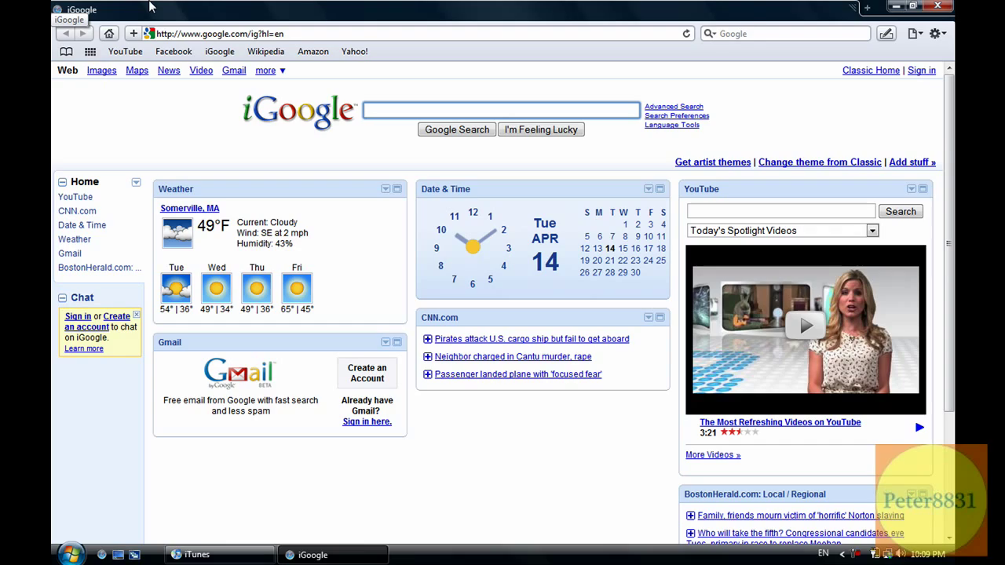
left_click(753, 33)
type("itunes")
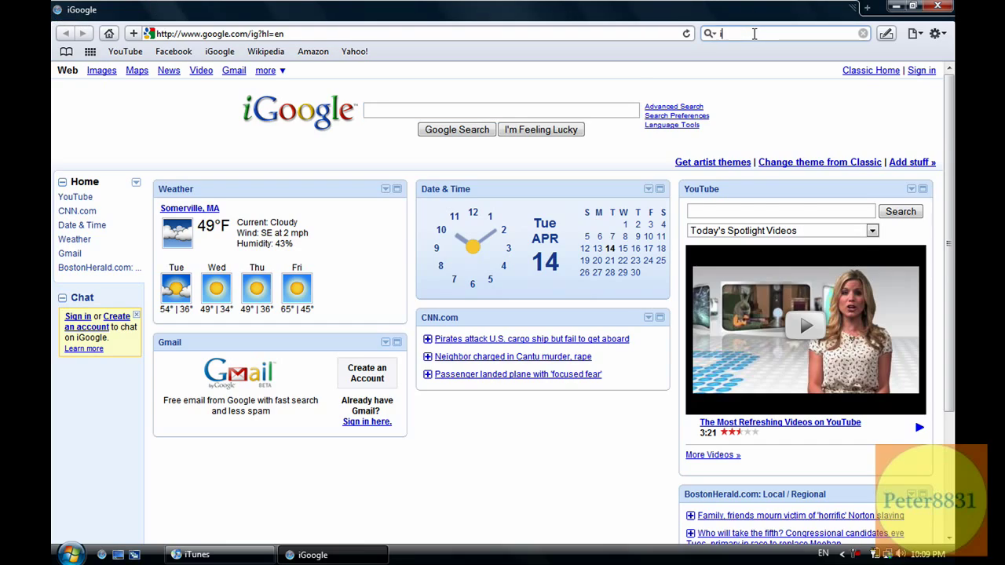
type(" lib")
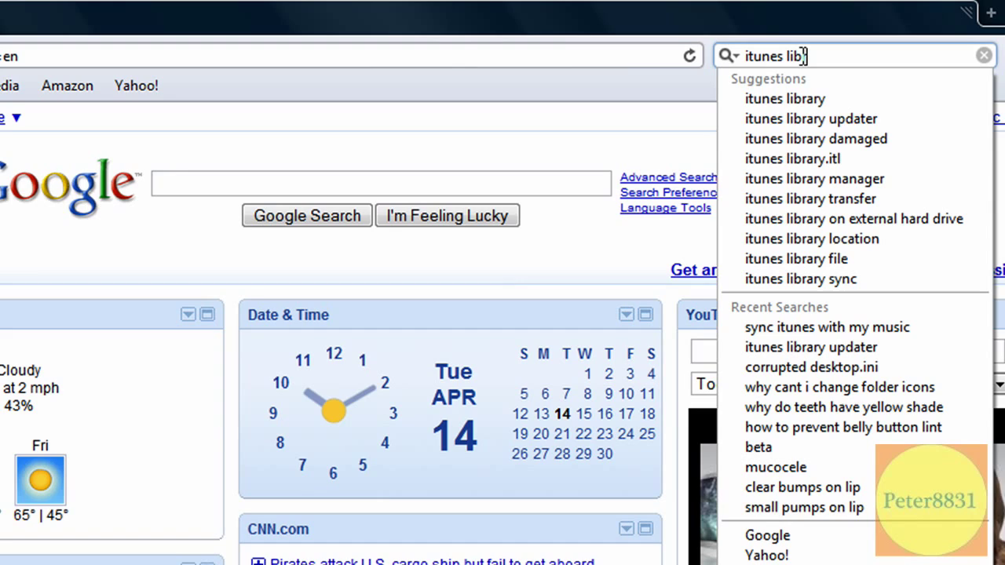
type("rary up")
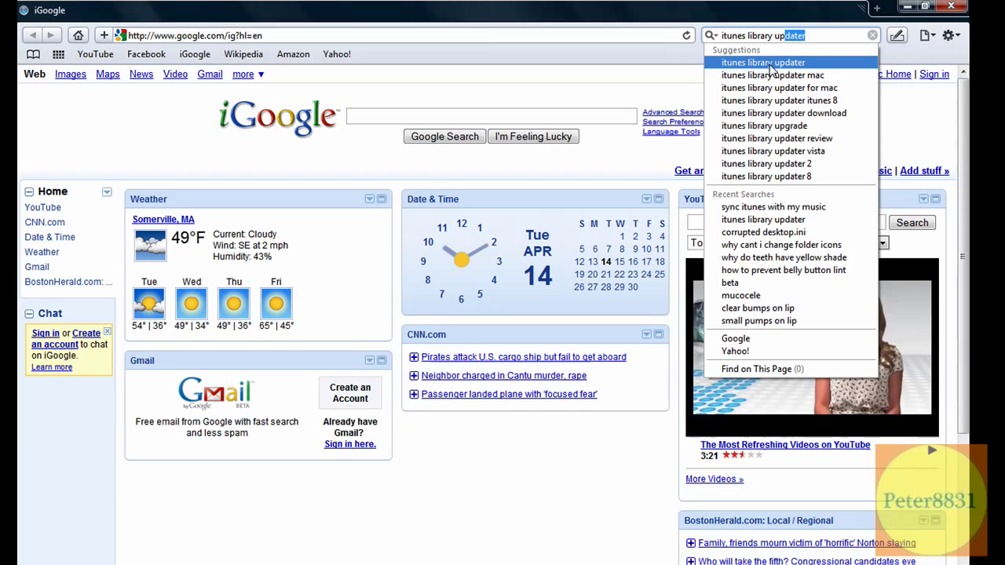
left_click(770, 68)
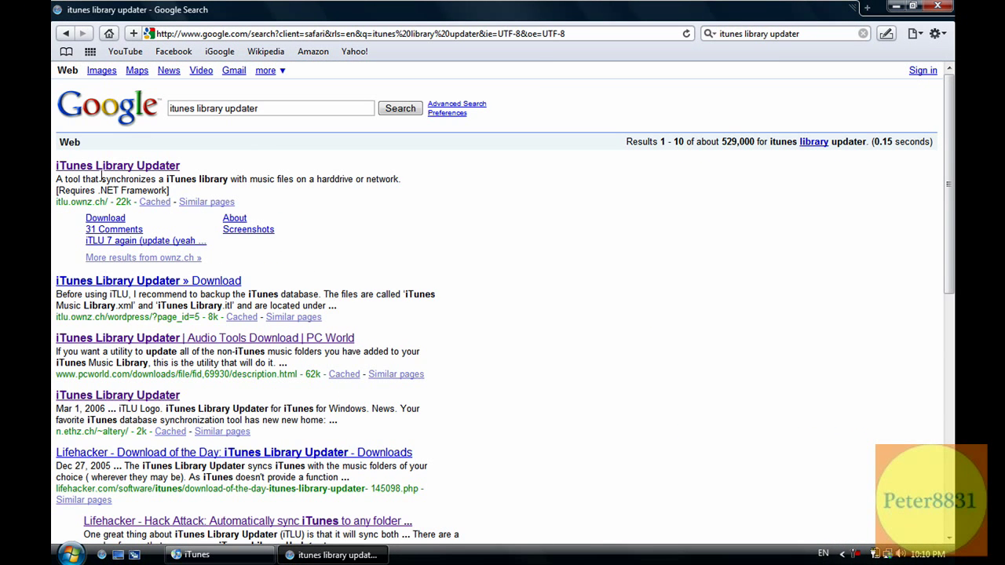
Open the iTunes Library Updater website from the first search result and go to its download page.
left_click(133, 166)
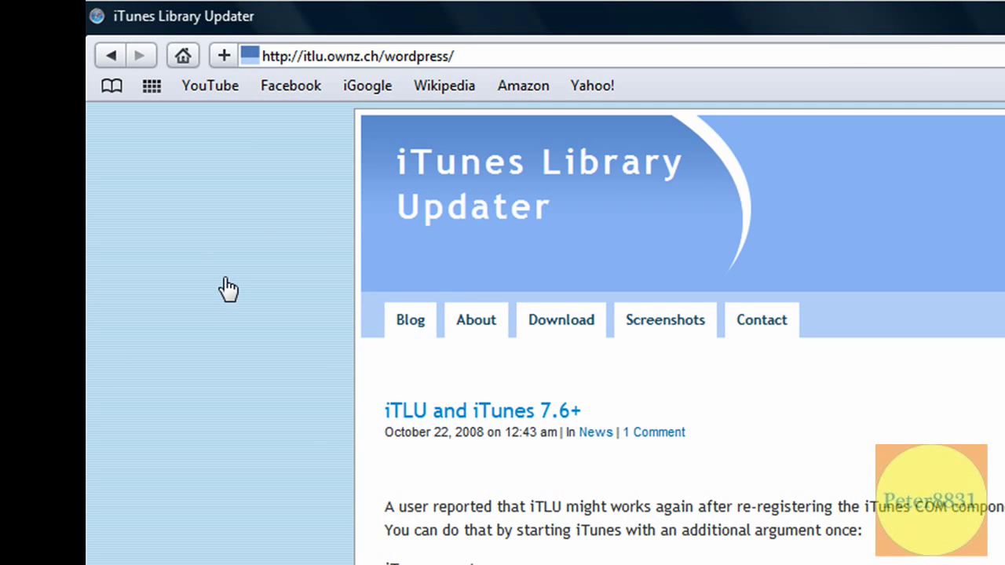
left_click(111, 55)
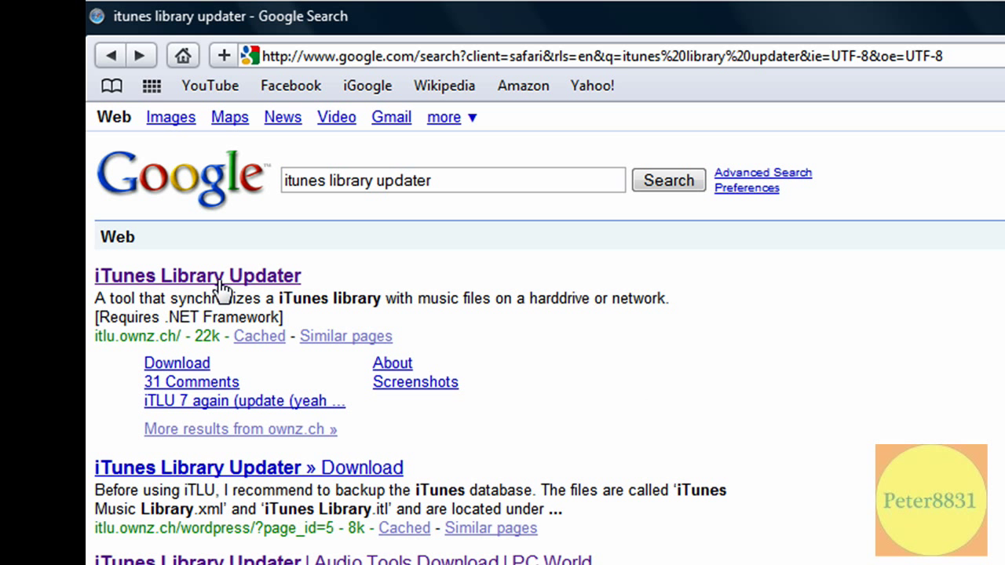
left_click(220, 279)
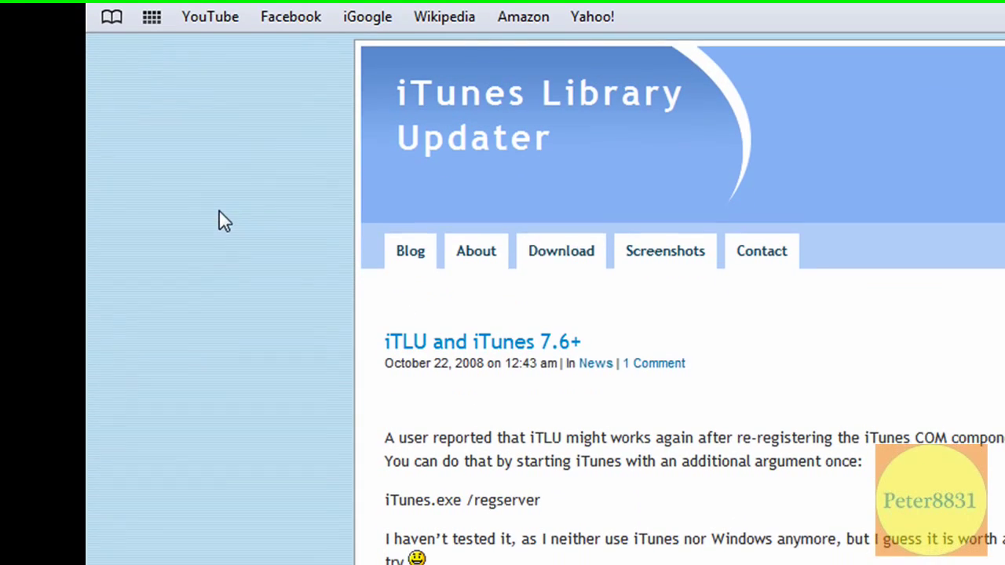
left_click(567, 266)
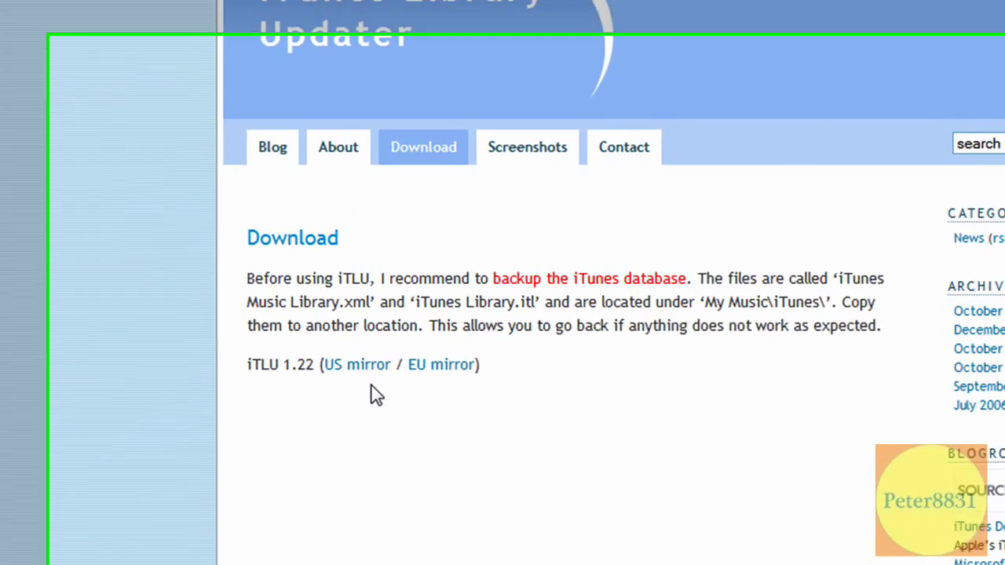
Download iTLU 1.22 and save the zip file iTunesLibraryUpdater-Setup-v1.22 to the Desktop.
left_click_drag(323, 366, 383, 375)
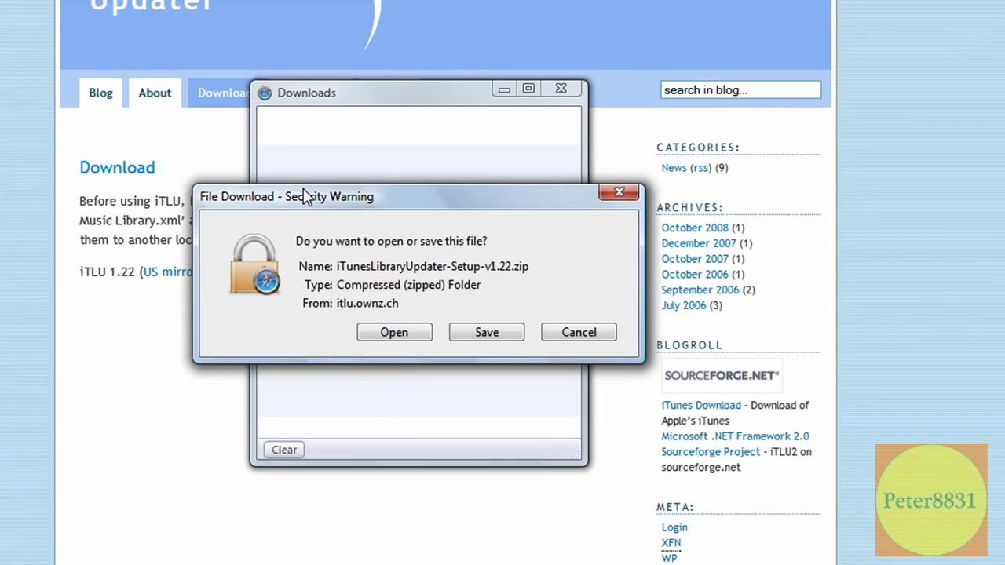
left_click_drag(471, 237, 767, 291)
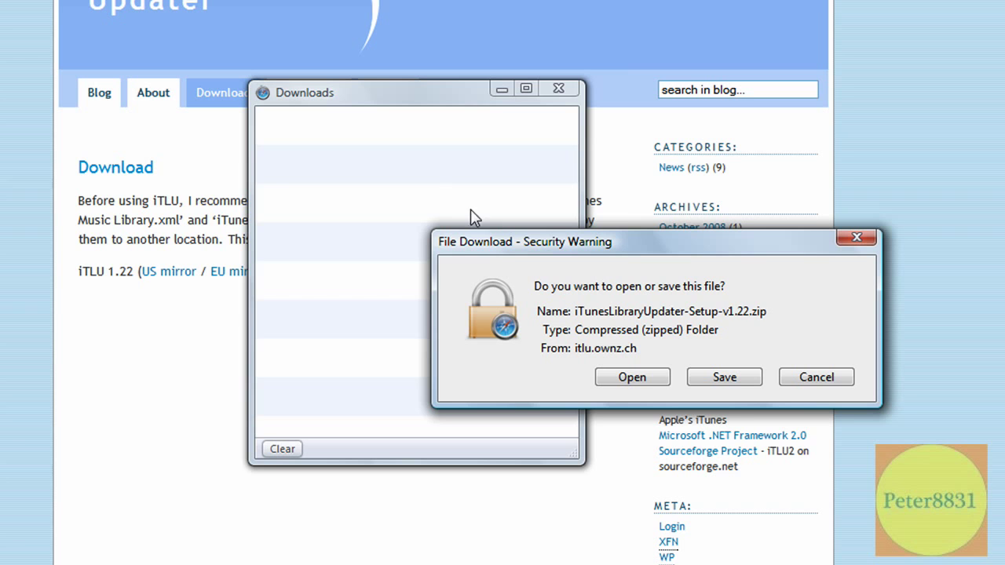
left_click_drag(511, 241, 339, 123)
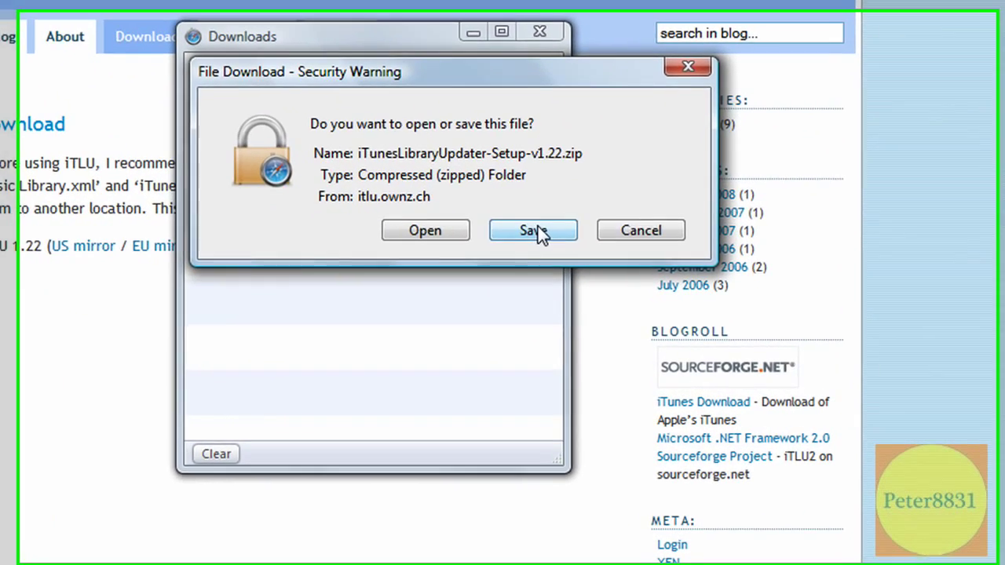
left_click(552, 257)
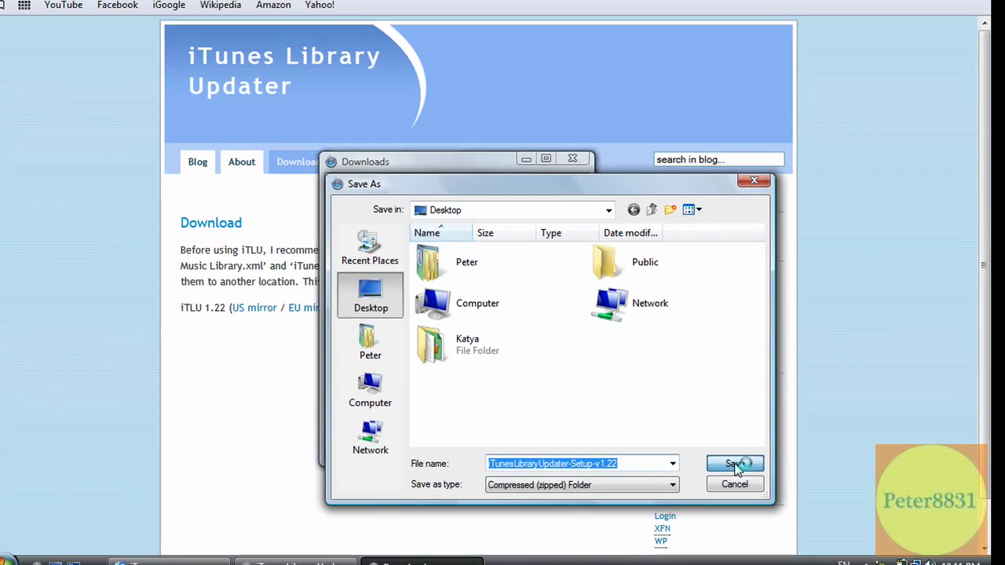
left_click(776, 472)
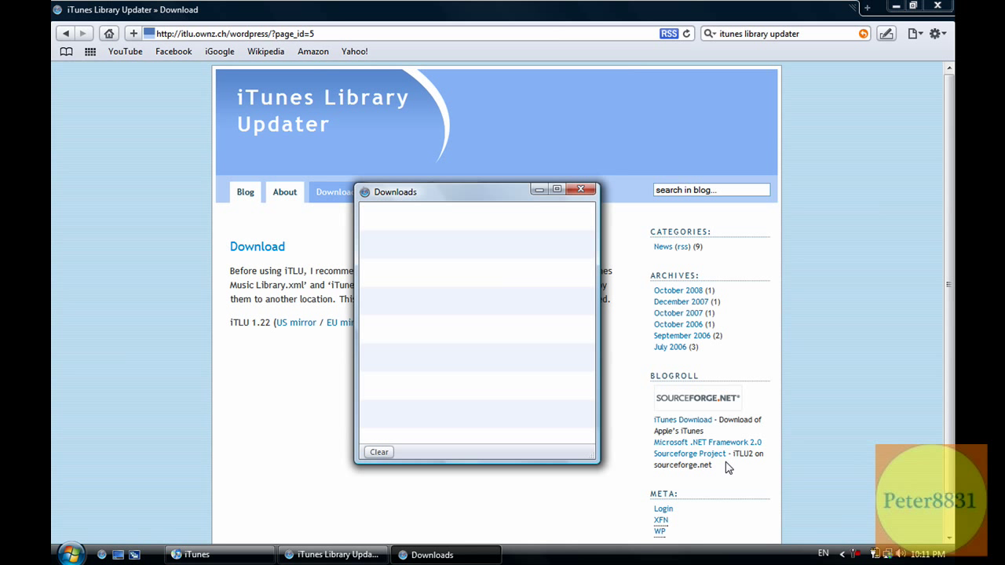
Minimize the downloads and browser windows and extract the downloaded iTunesLibraryUpdater zip into its own folder on the Desktop.
left_click(539, 190)
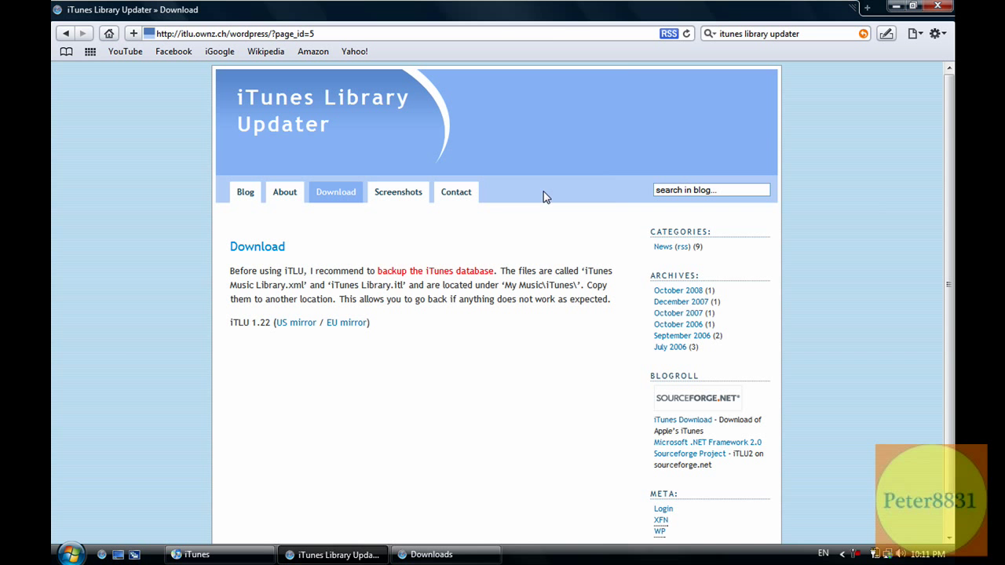
left_click(895, 6)
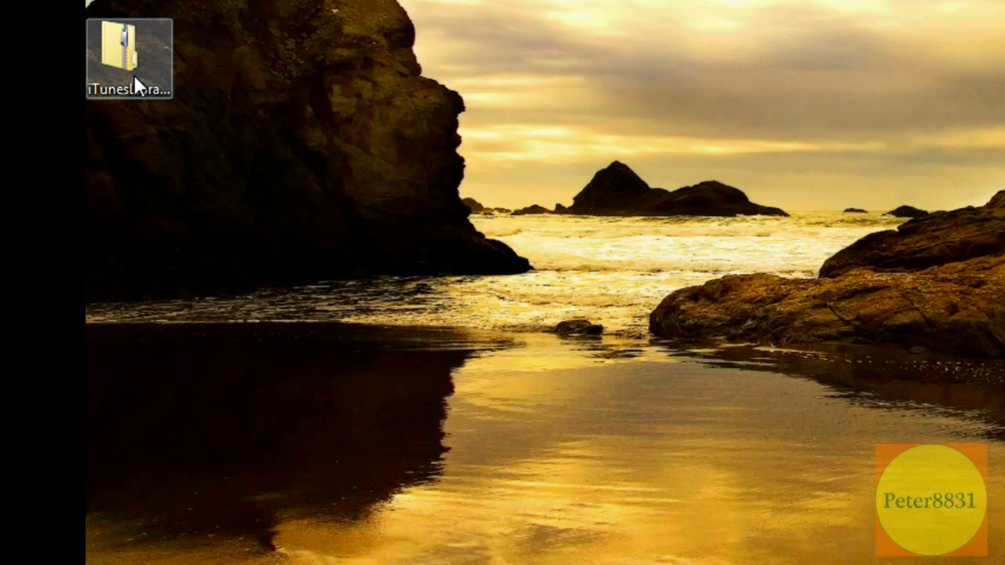
right_click(133, 75)
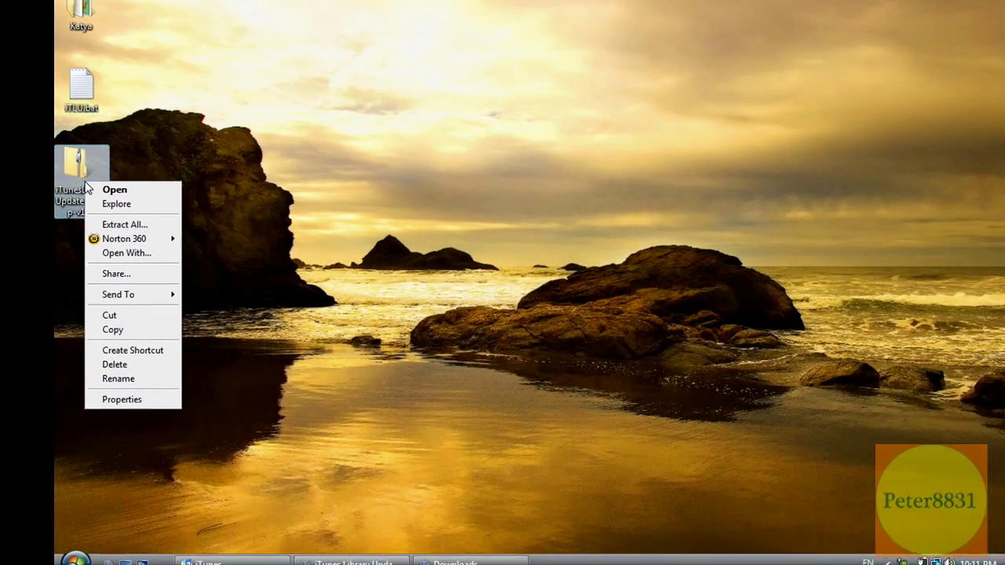
mouse_move(168, 297)
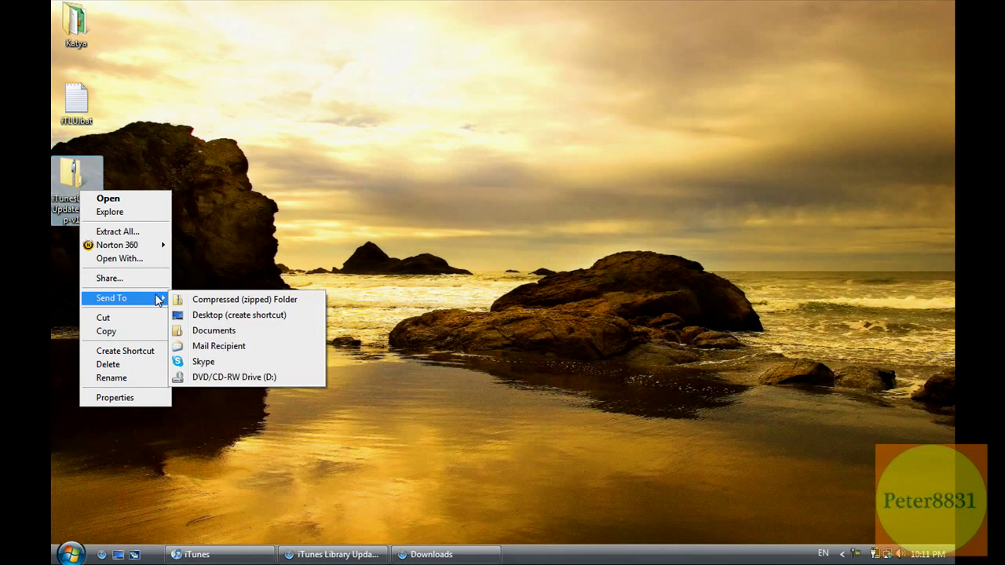
mouse_move(166, 248)
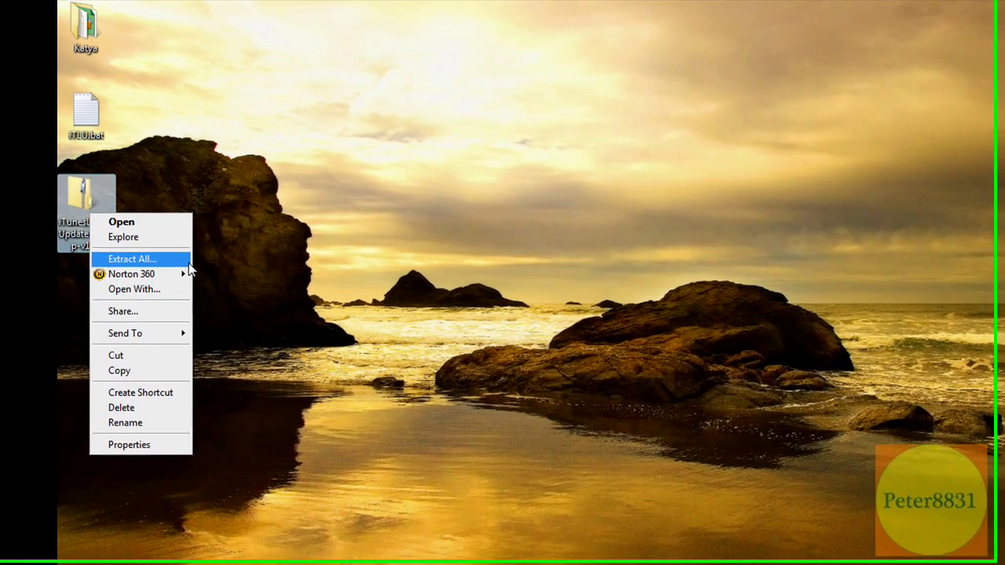
left_click(157, 231)
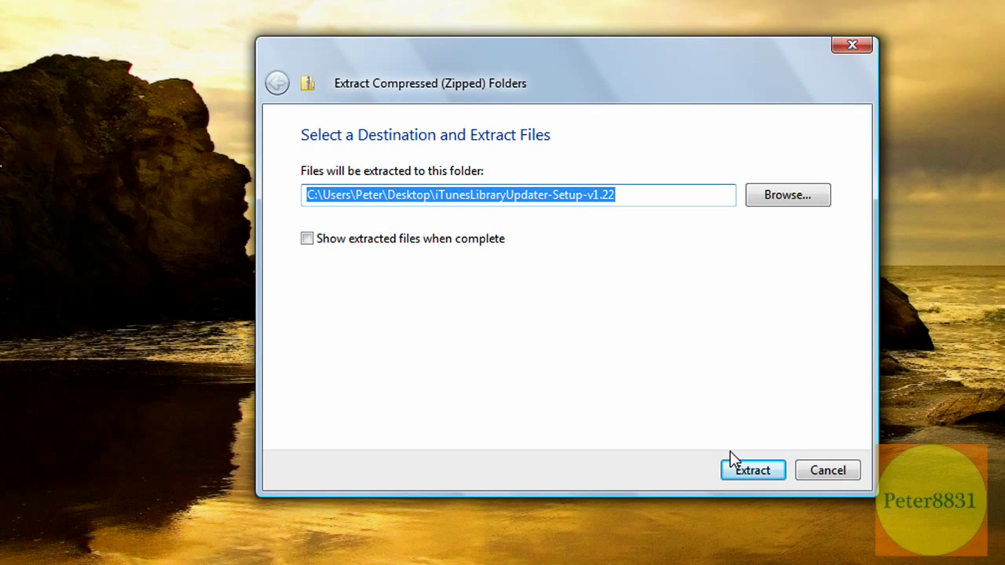
left_click(735, 466)
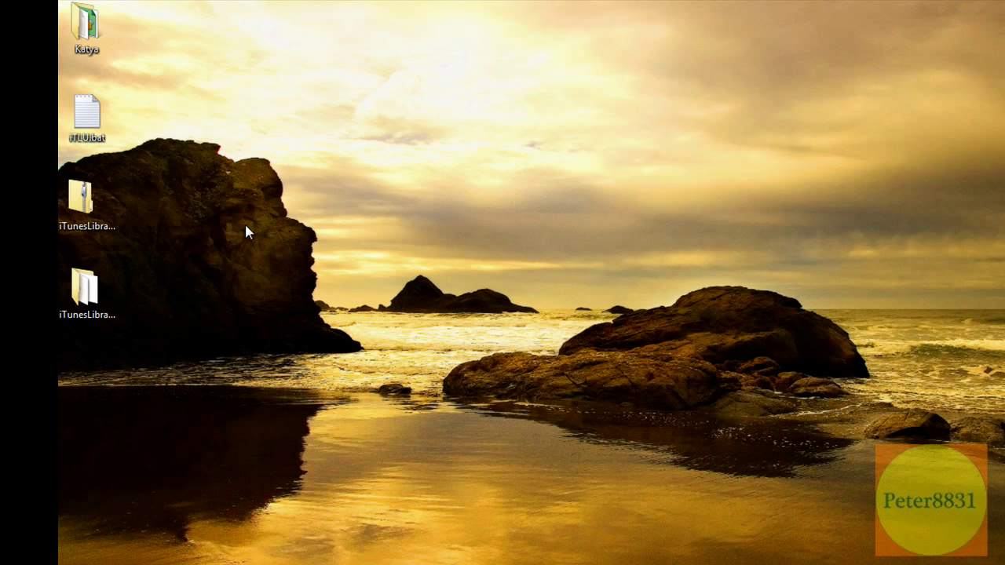
Delete the iTunesLibraryUpdater-Setup-v1.22 zip file from the desktop, keeping the extracted folder.
left_click_drag(210, 222, 61, 201)
double_click(66, 198)
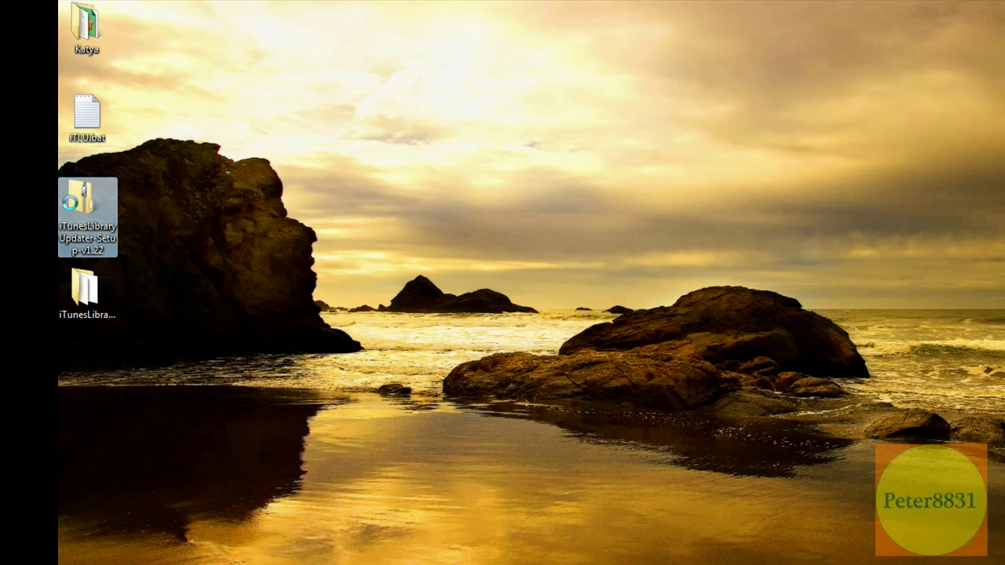
key("Delete")
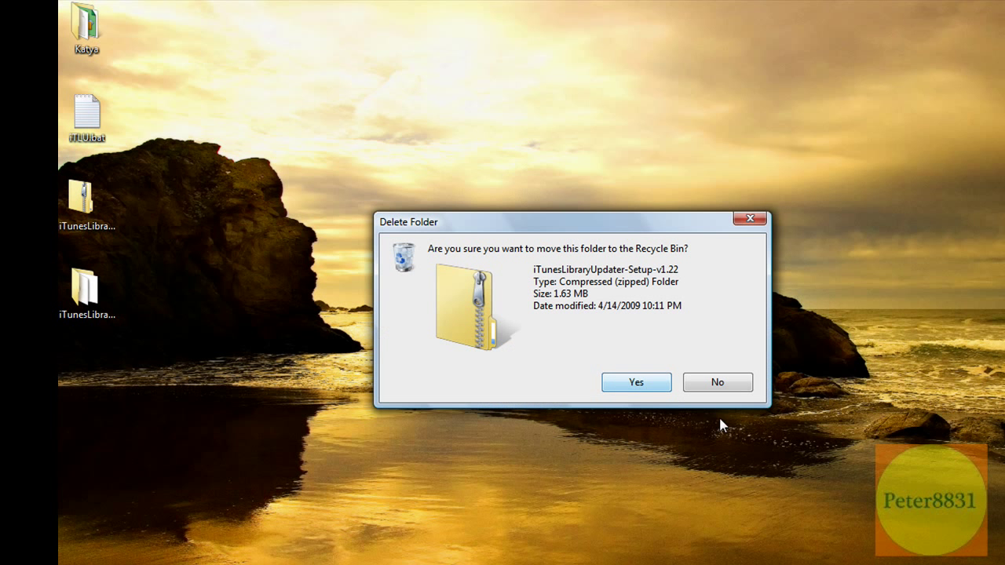
left_click(639, 378)
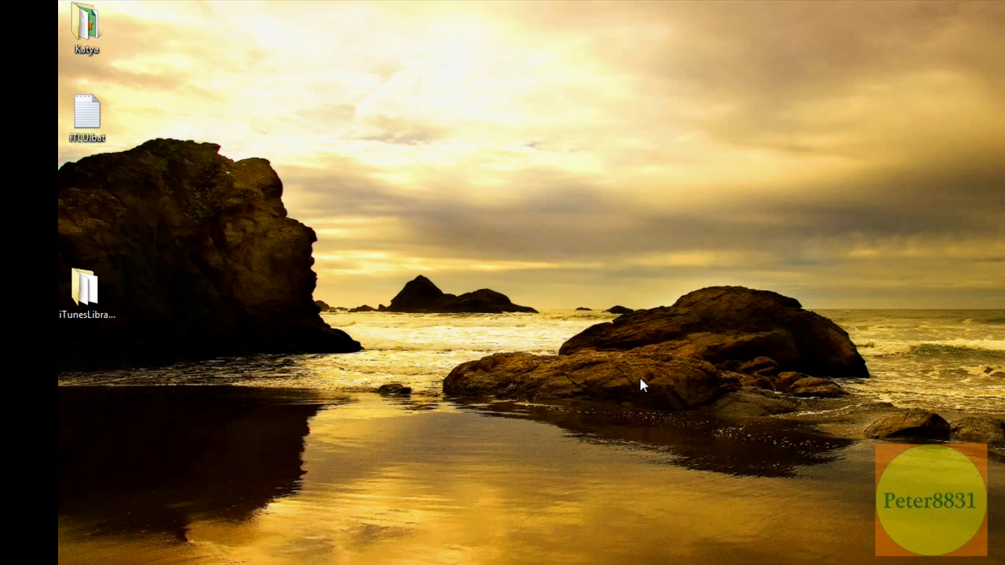
Open the extracted iTunesLibraryUpdater-Setup-v1.22 folder and run the setup application.
double_click(108, 310)
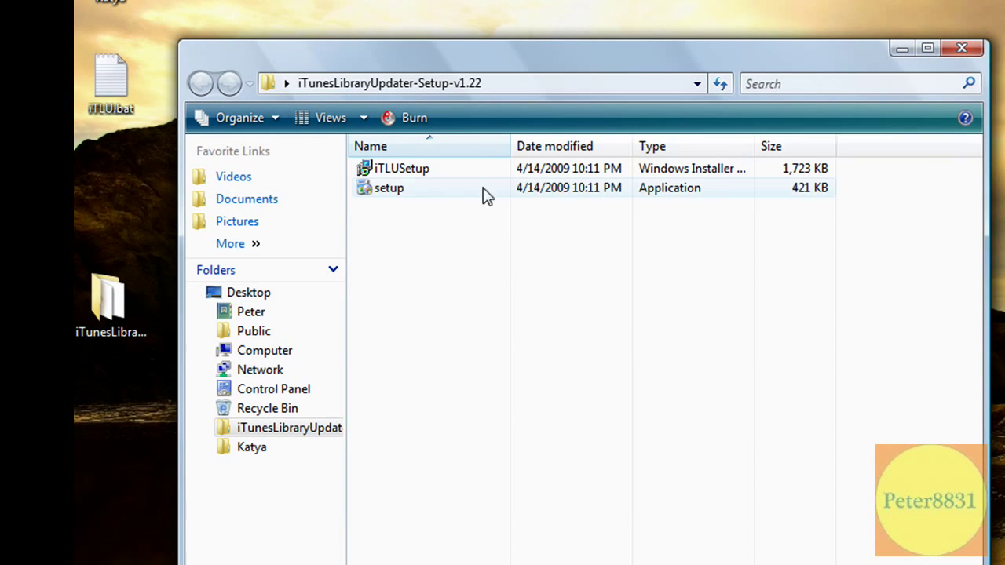
left_click(498, 173)
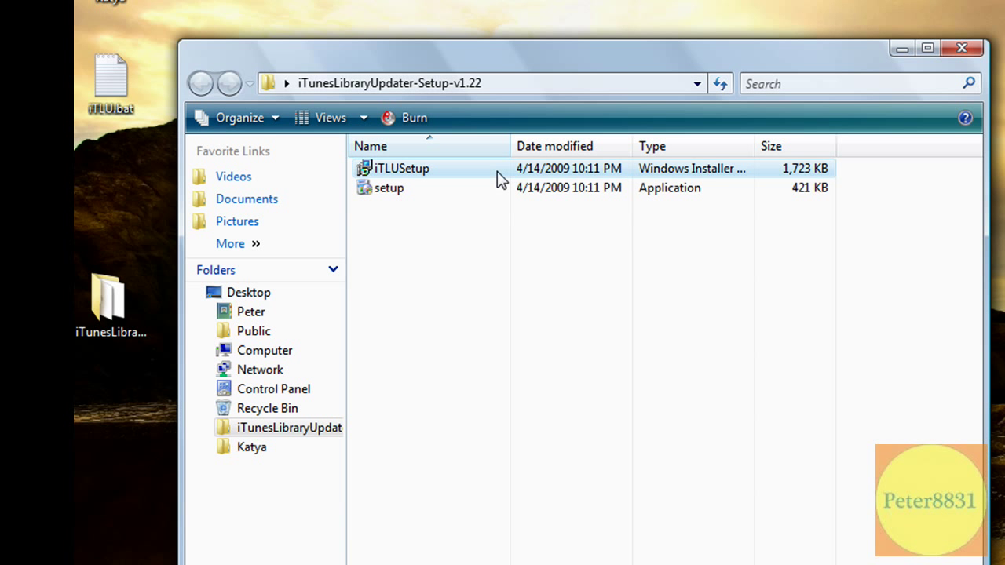
left_click(459, 193)
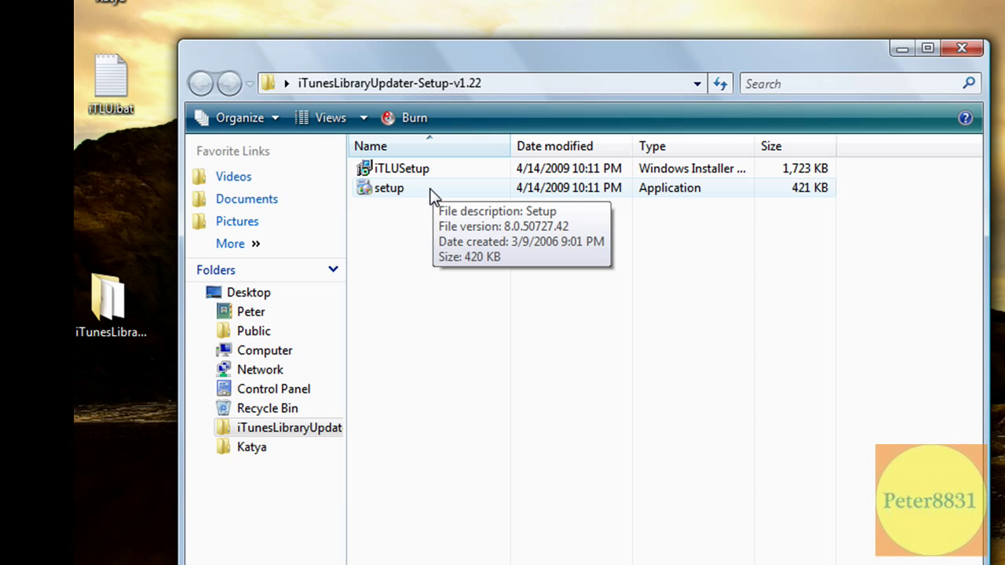
left_click(430, 193)
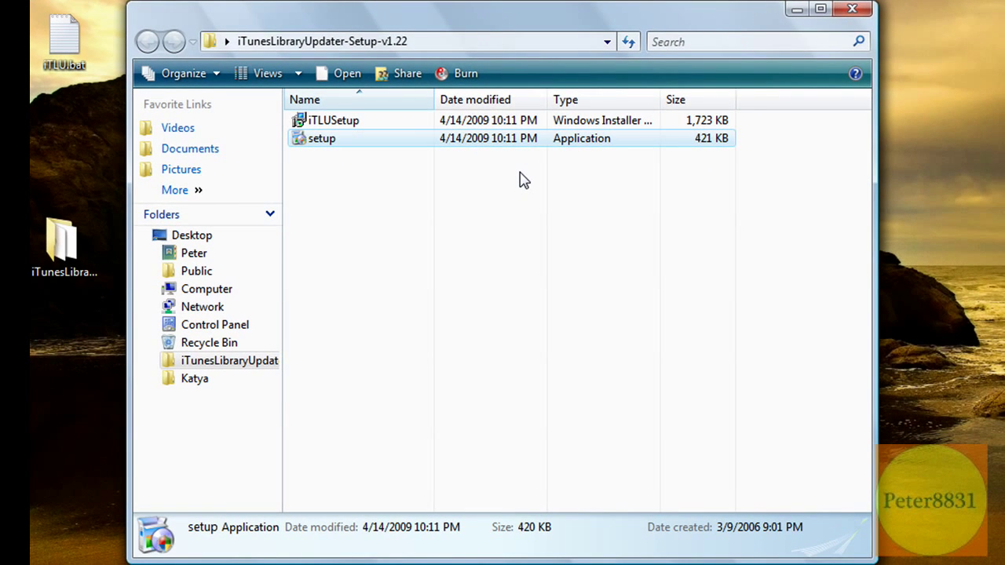
key("Return")
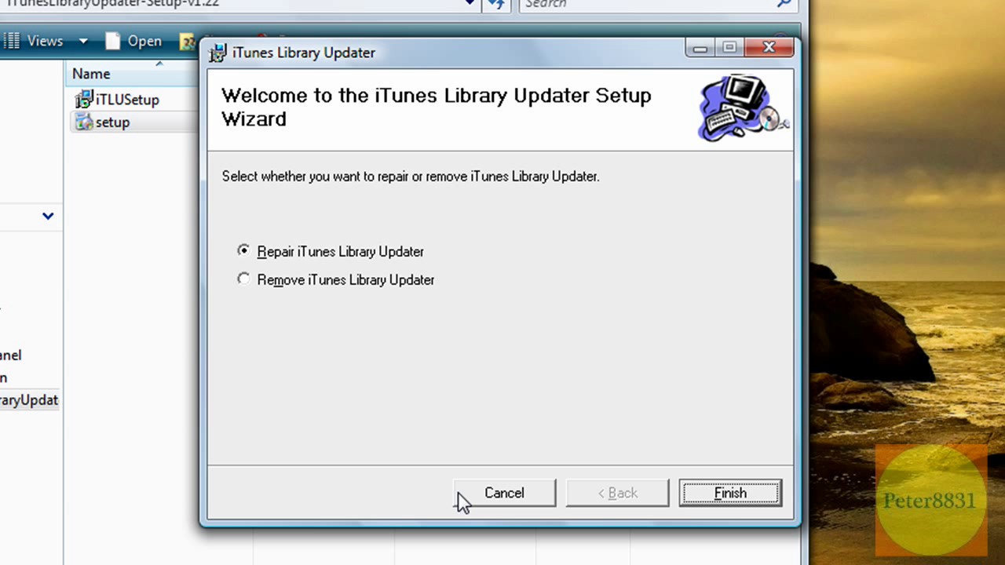
Cancel the iTunes Library Updater setup wizard, confirm exiting the installation and close the installer.
left_click(522, 495)
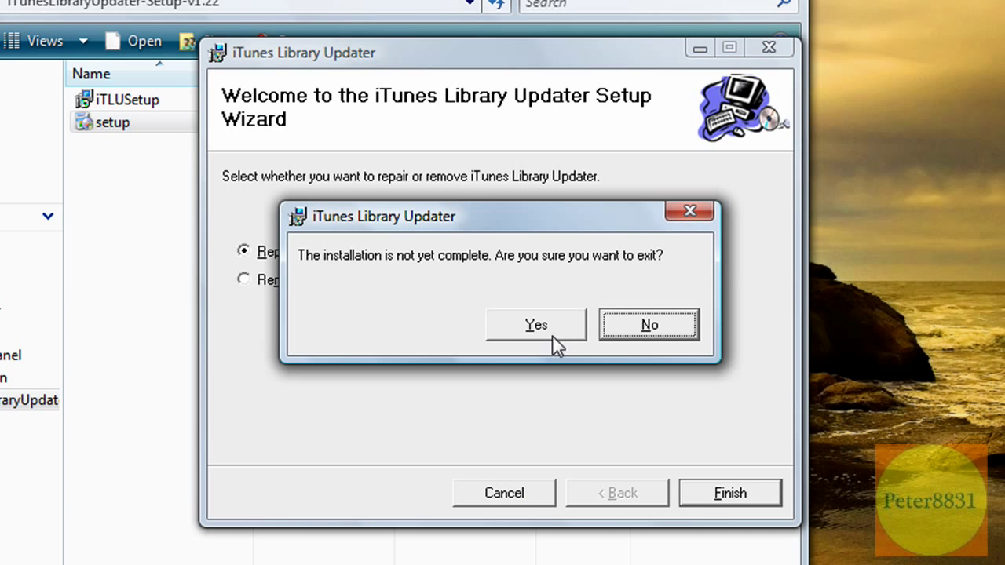
left_click(552, 335)
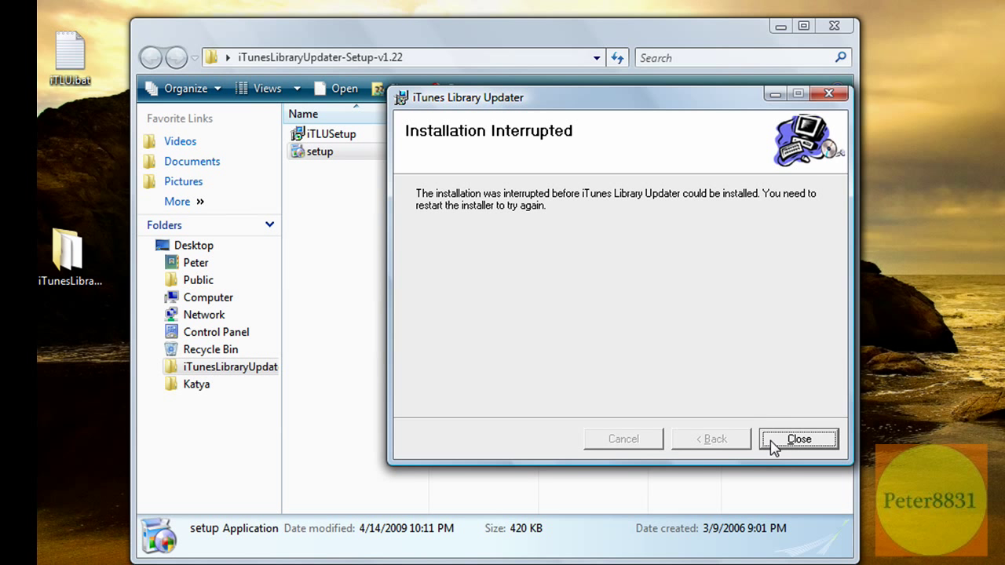
left_click(772, 442)
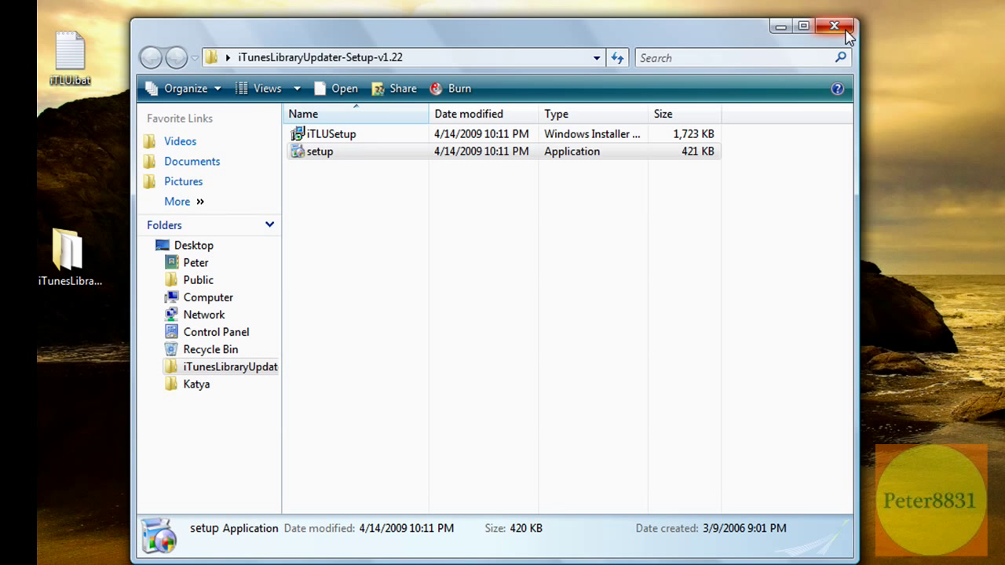